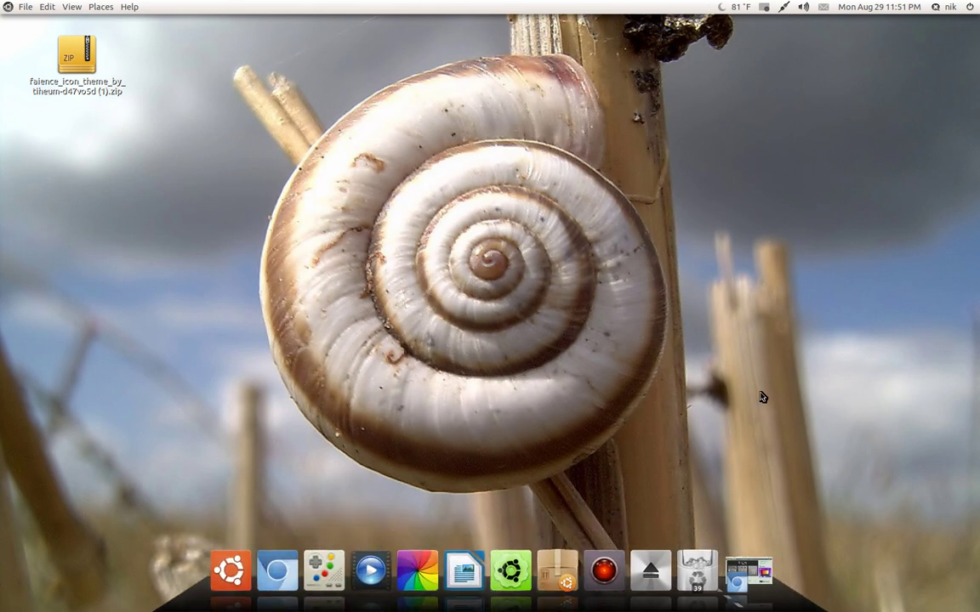
left_click(749, 571)
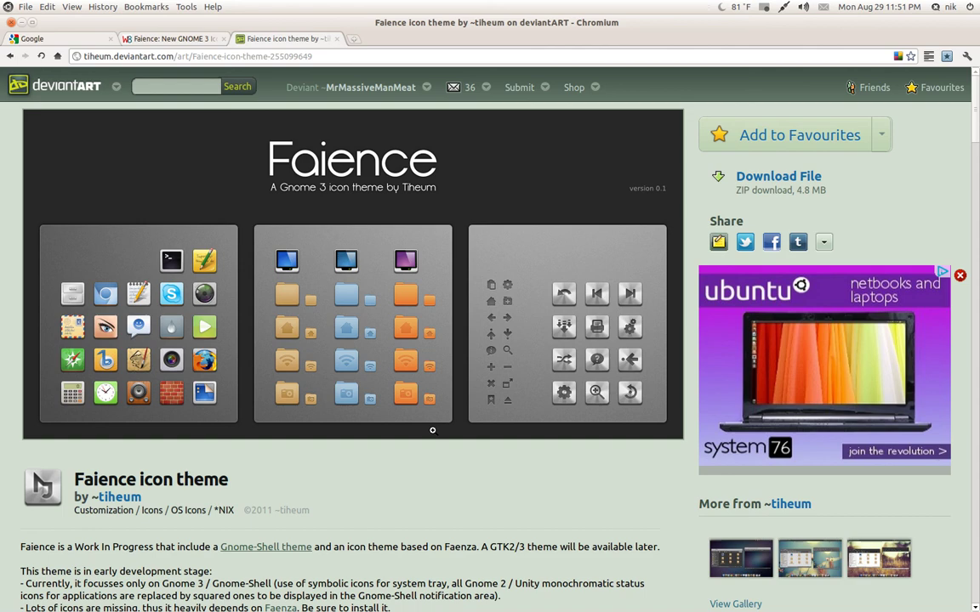
scroll(432, 430, "down", 6)
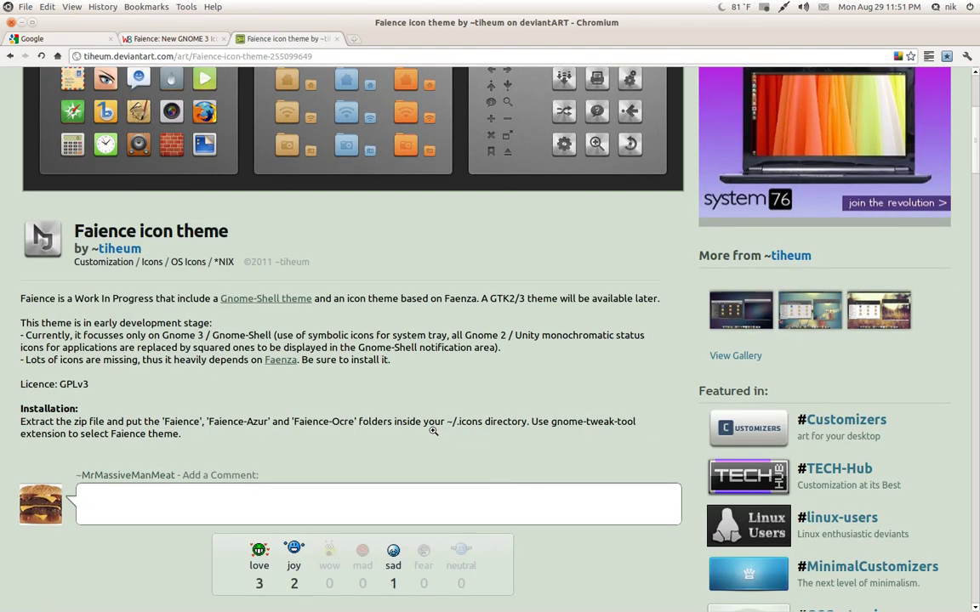
scroll(433, 432, "up", 3)
scroll(433, 432, "down", 2)
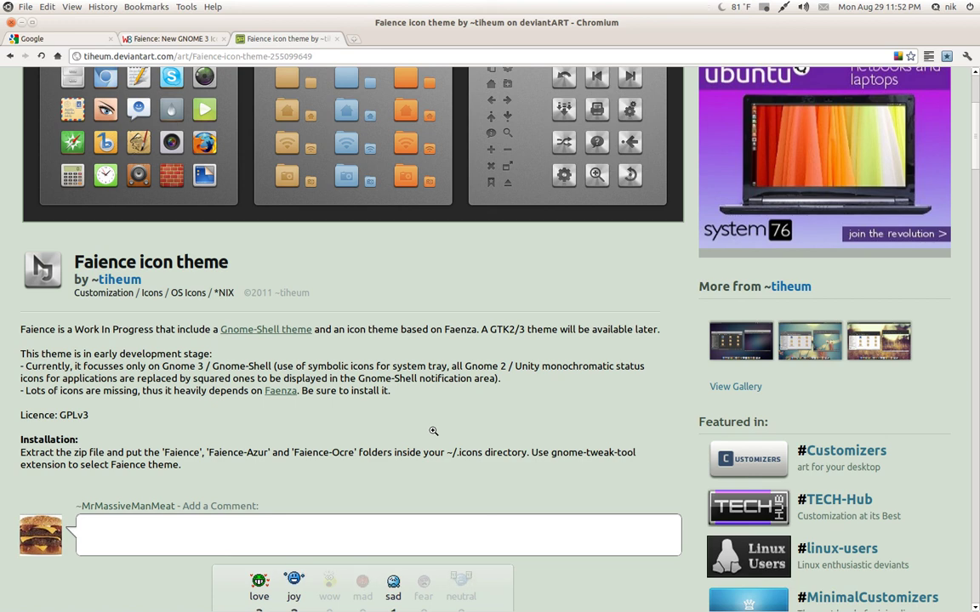
scroll(434, 432, "up", 5)
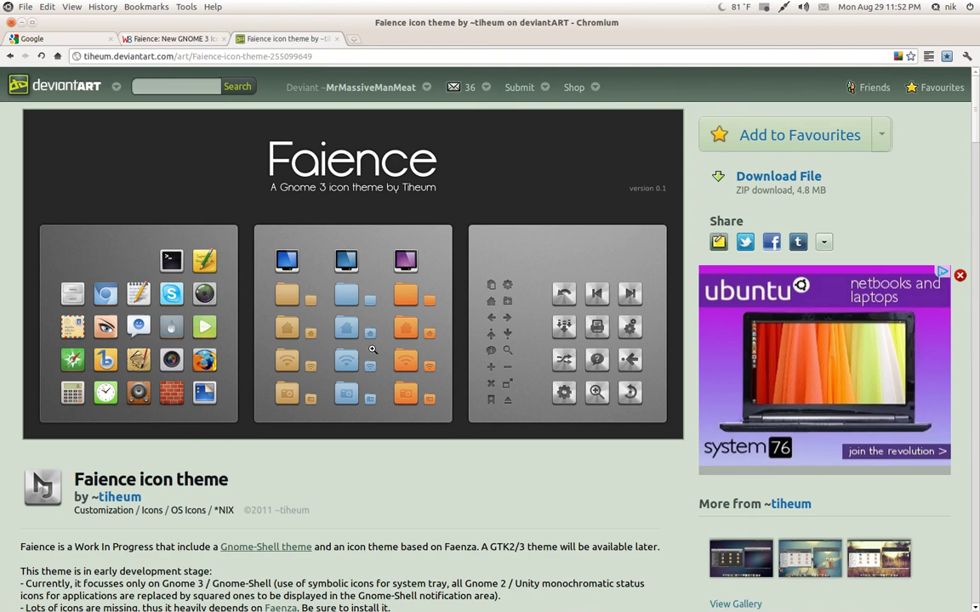
Step: Open Appearance Preferences from the desktop menu and extract the Faience zip onto the desktop
left_click(21, 23)
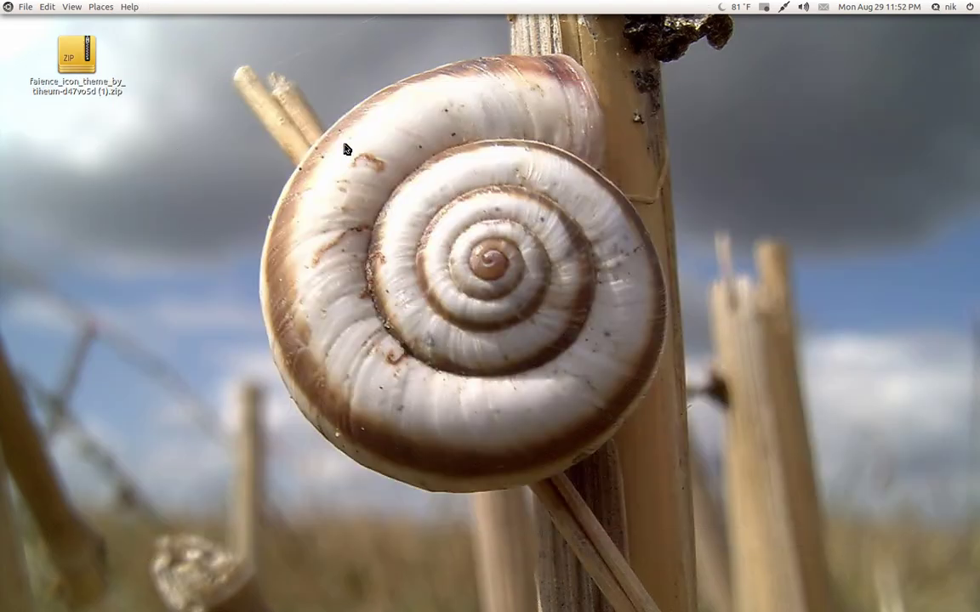
right_click(495, 65)
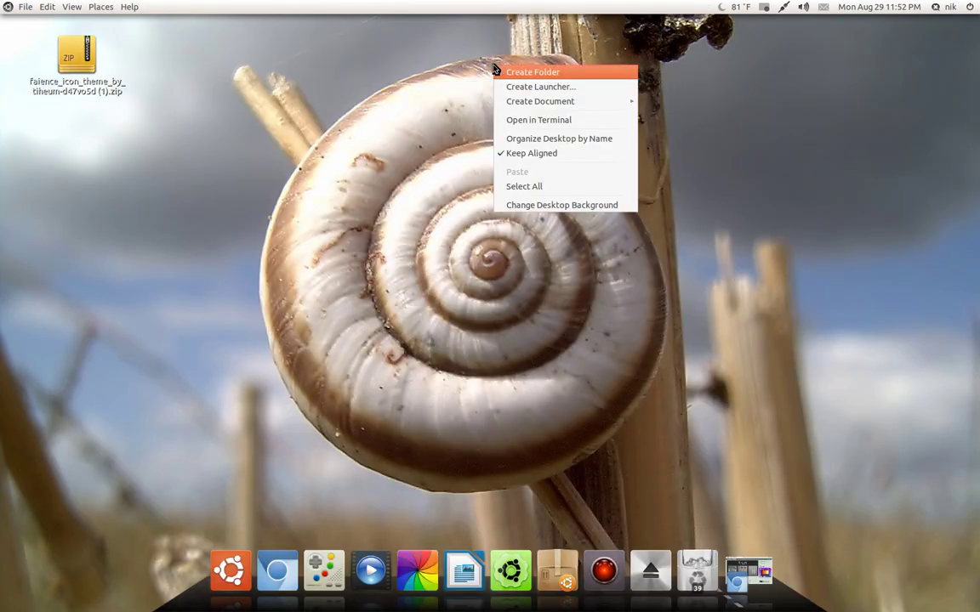
left_click(562, 205)
right_click(70, 51)
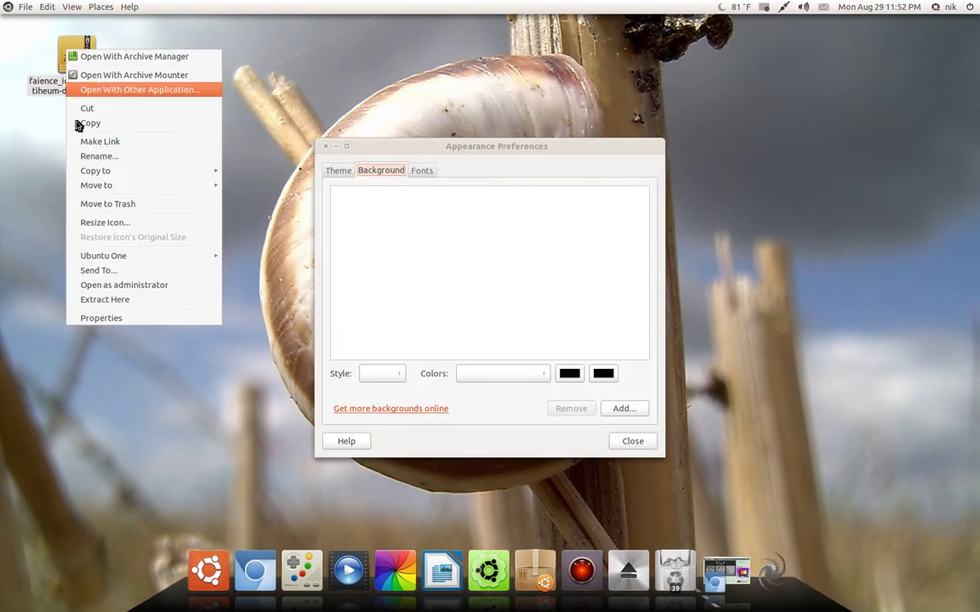
left_click(109, 300)
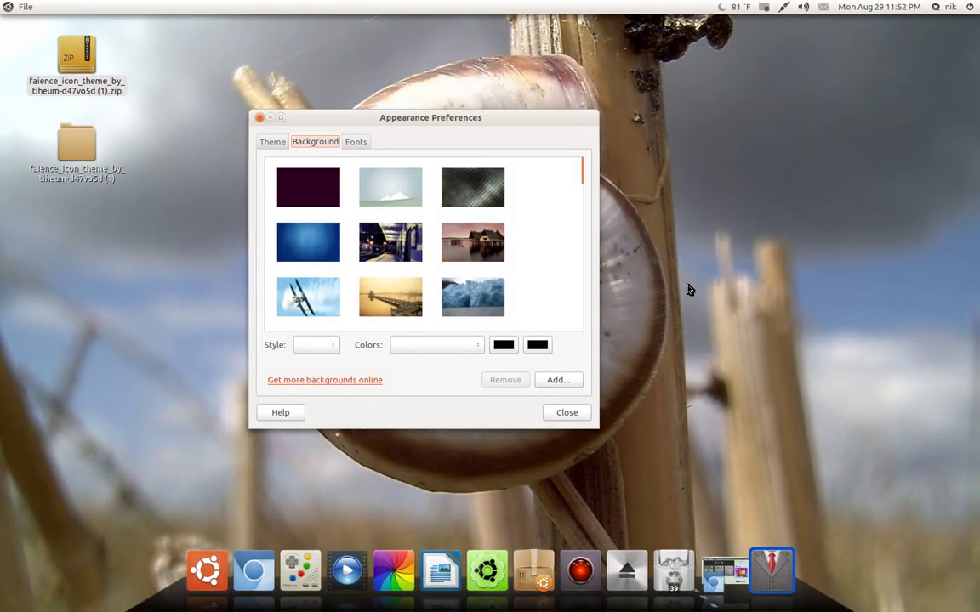
Step: Drag the Faience-Ocre folder from the extracted archive onto the Theme list to install it
left_click(265, 143)
left_click(70, 138)
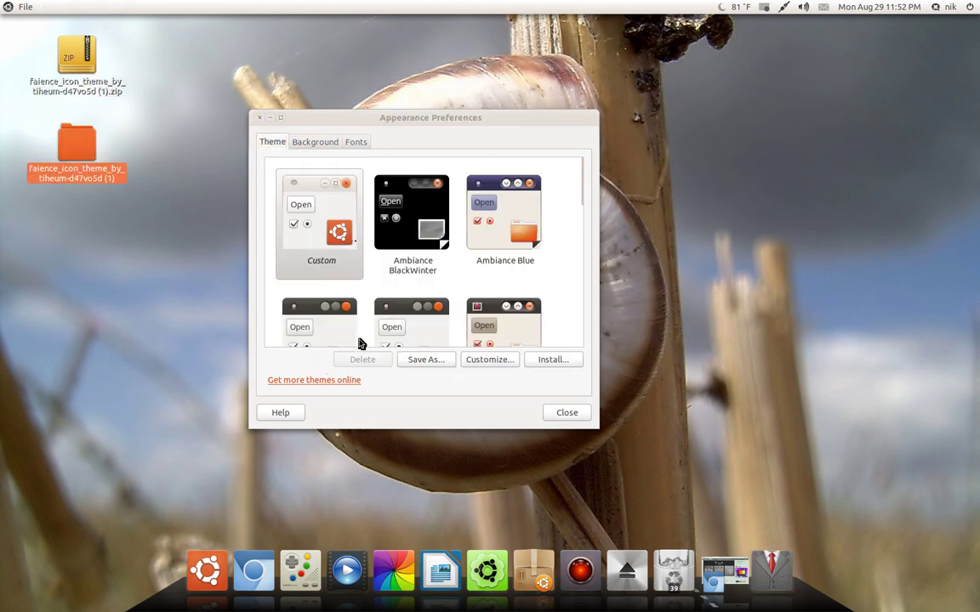
key("Return")
left_click_drag(658, 68, 838, 72)
left_click_drag(848, 136, 486, 376)
left_click(534, 318)
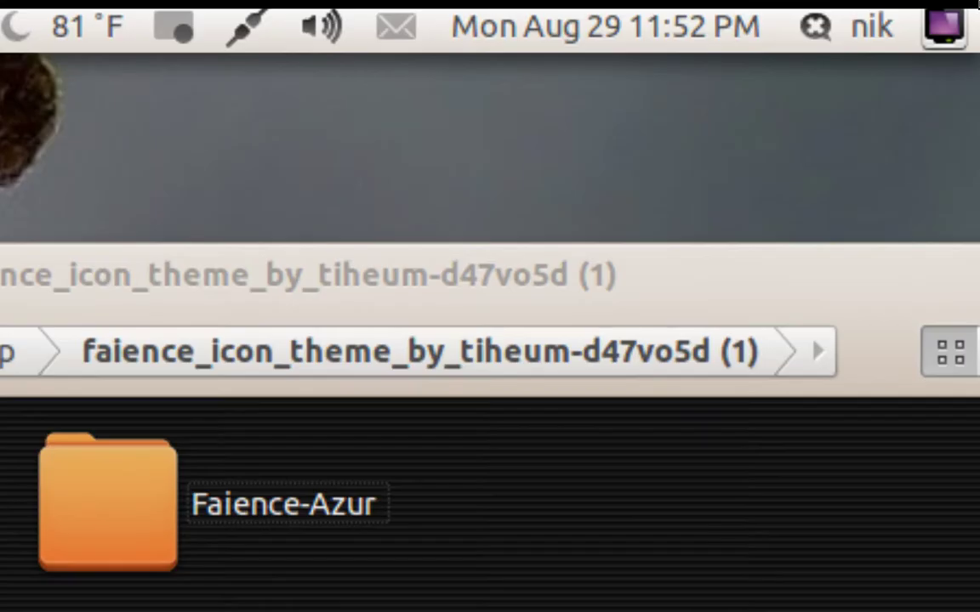
left_click(942, 26)
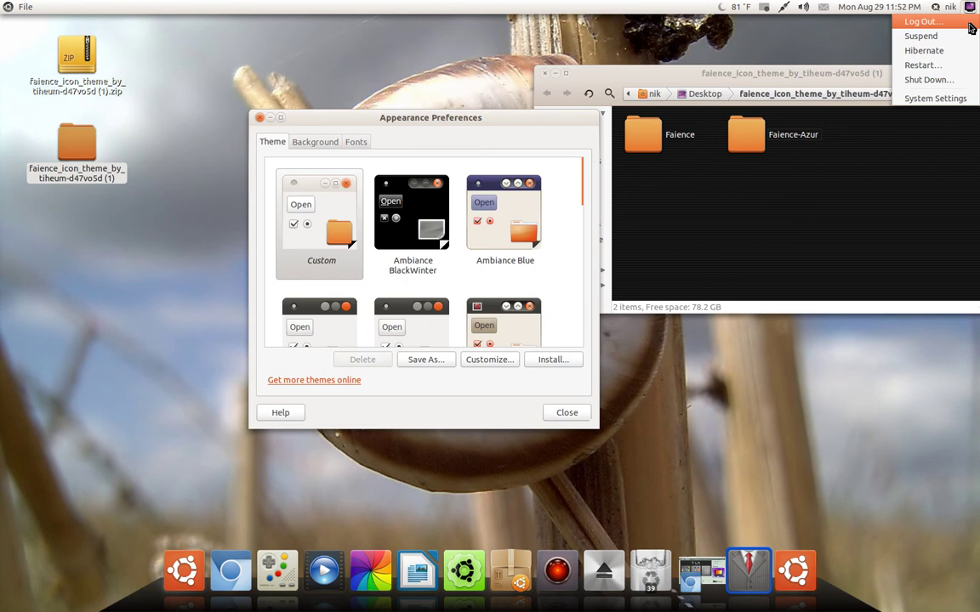
left_click(678, 193)
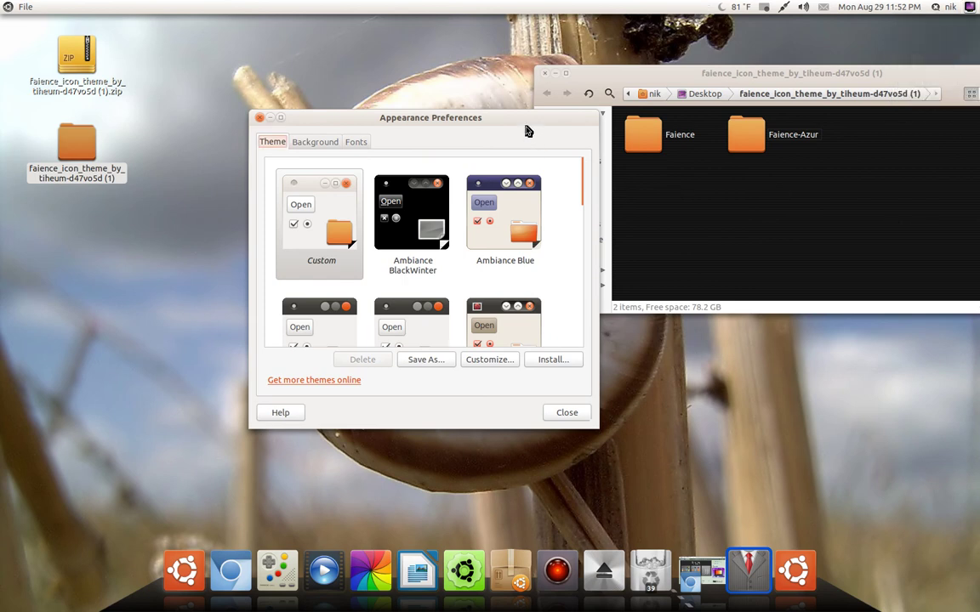
left_click_drag(526, 126, 431, 78)
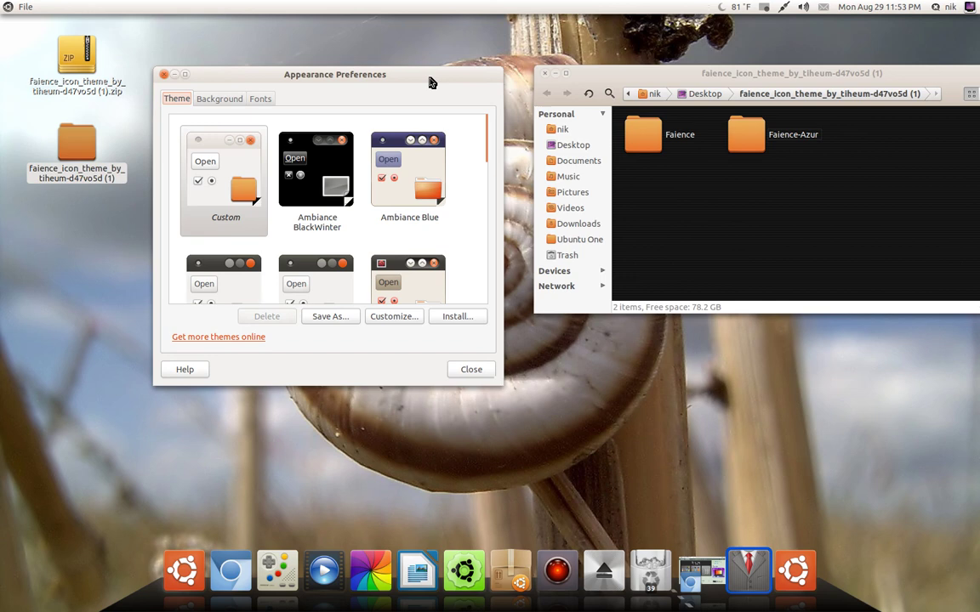
Step: Close Appearance Preferences and open the hidden .icons folder in the home directory
left_click(164, 74)
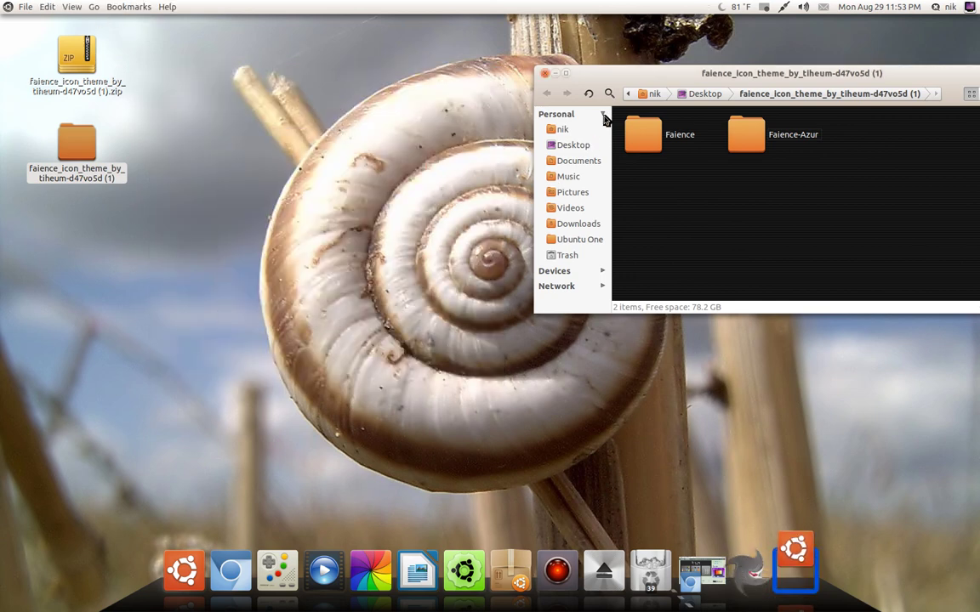
left_click_drag(628, 73, 398, 70)
left_click(326, 129)
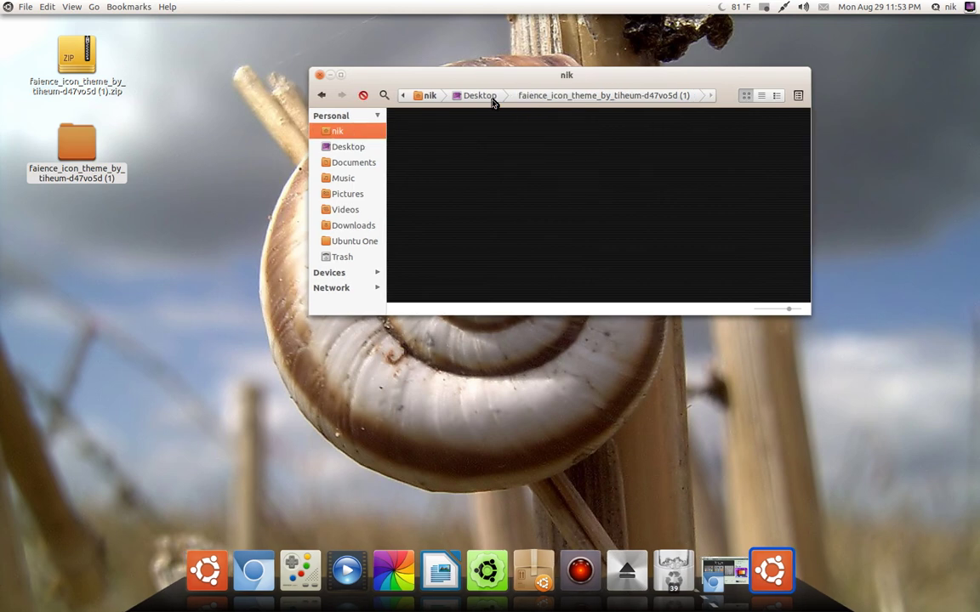
left_click_drag(461, 64, 404, 49)
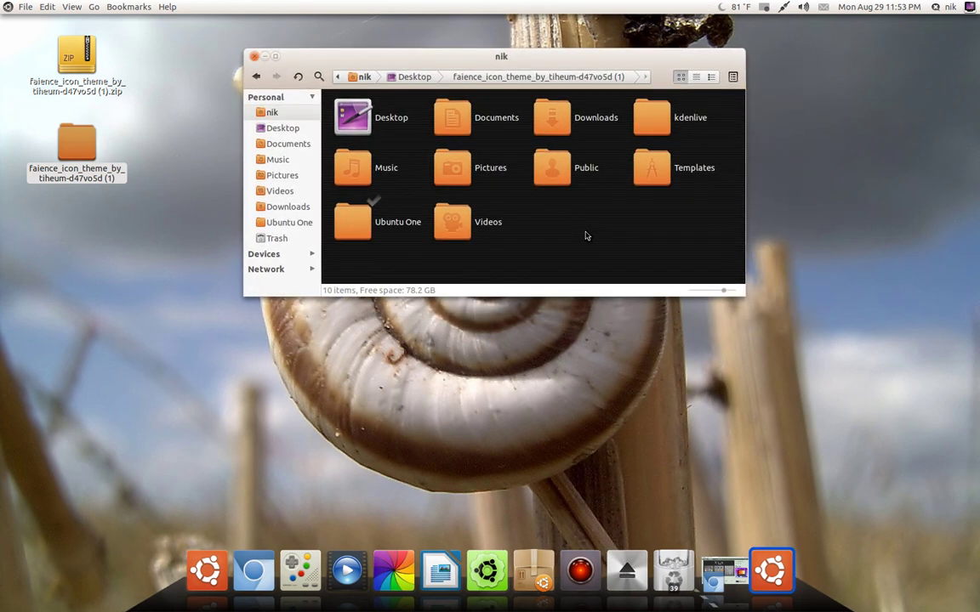
key("ctrl+h")
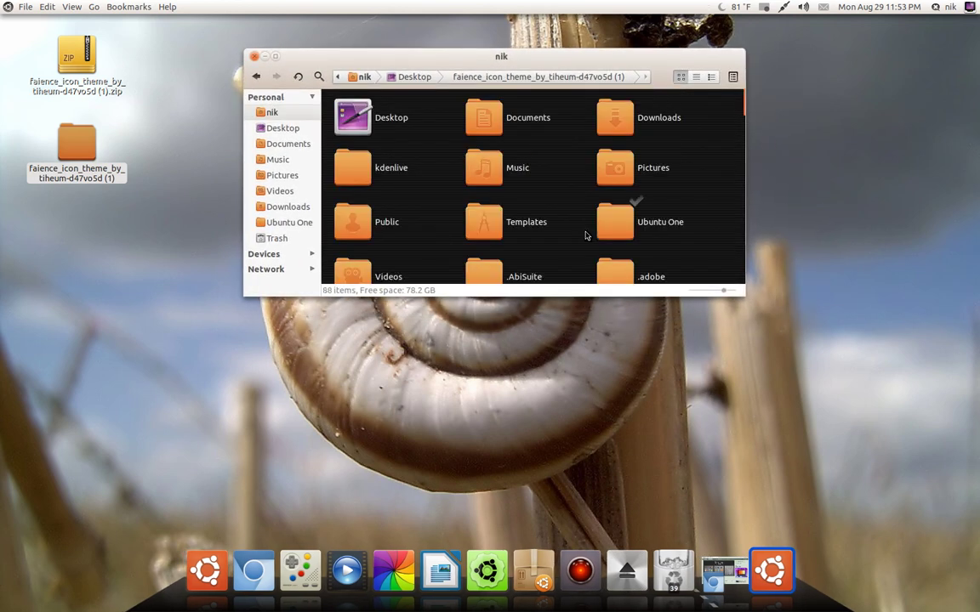
type(".icn")
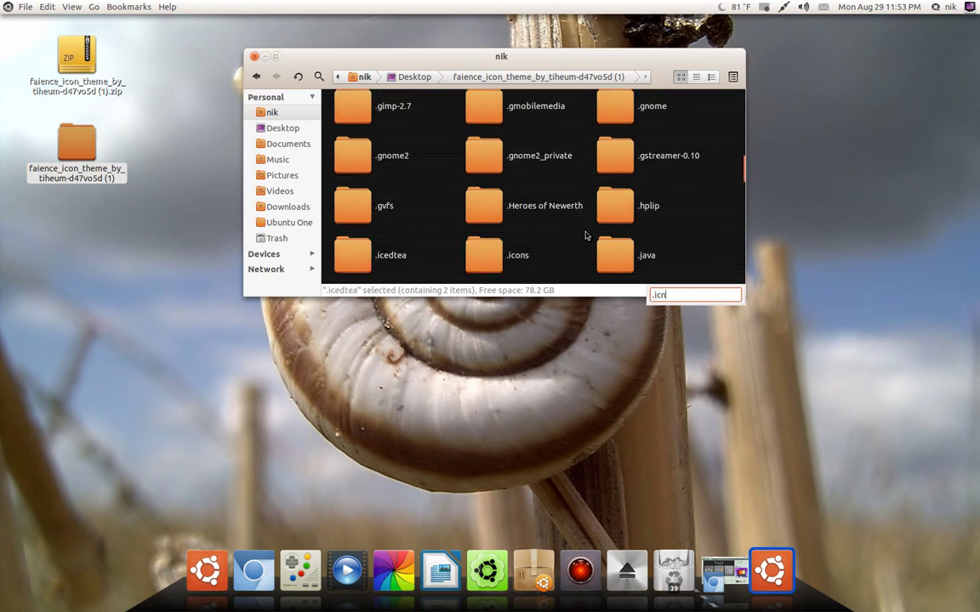
double_click(504, 255)
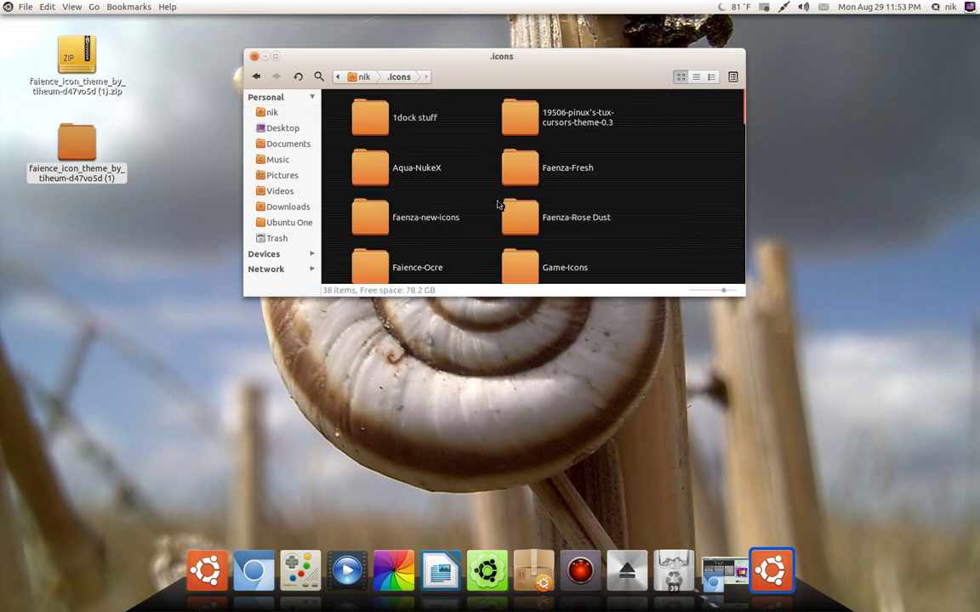
Step: Move the Faience-Ocre folder out of .icons onto the desktop
left_click_drag(459, 53, 457, 38)
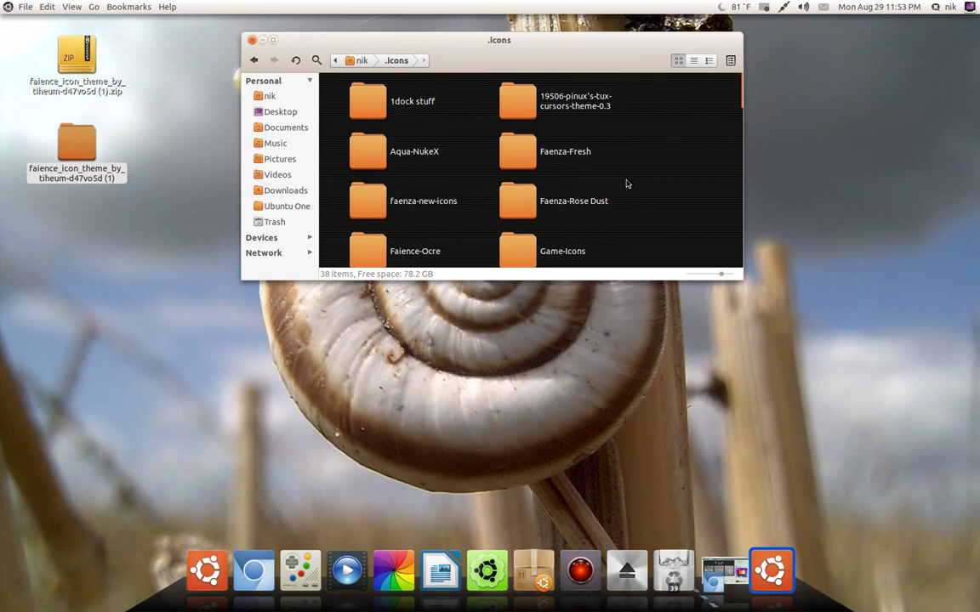
scroll(627, 184, "down", 1)
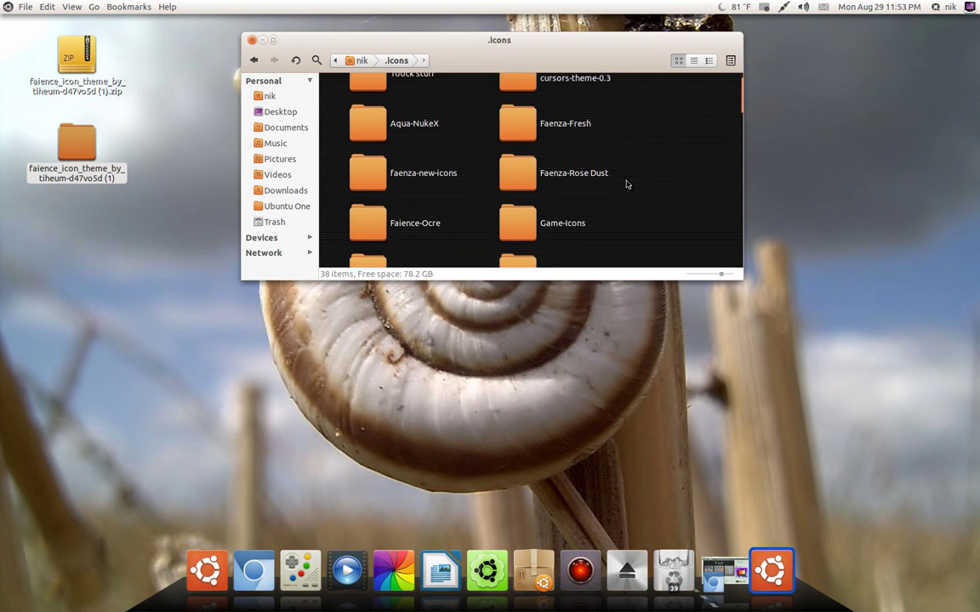
left_click_drag(387, 230, 92, 277)
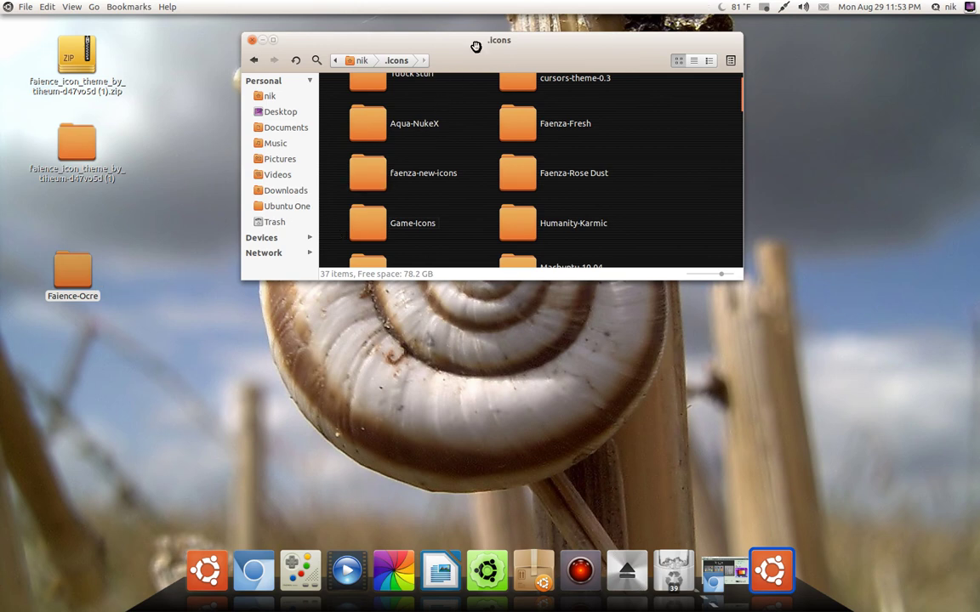
left_click_drag(476, 46, 518, 119)
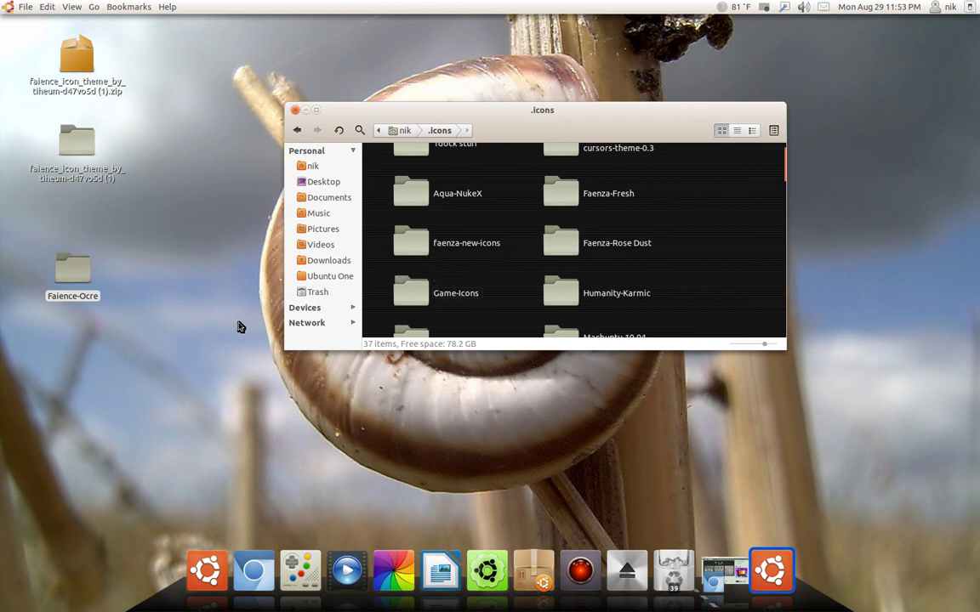
Step: Scroll the WebUpd8 Faience article to Installation and highlight 'faenza' in the install command
left_click(726, 595)
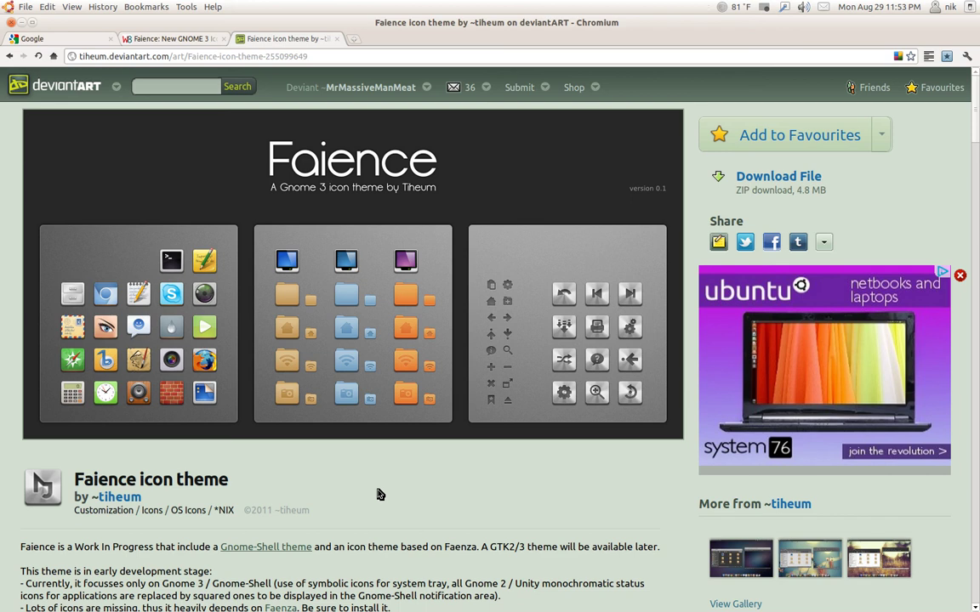
left_click(166, 41)
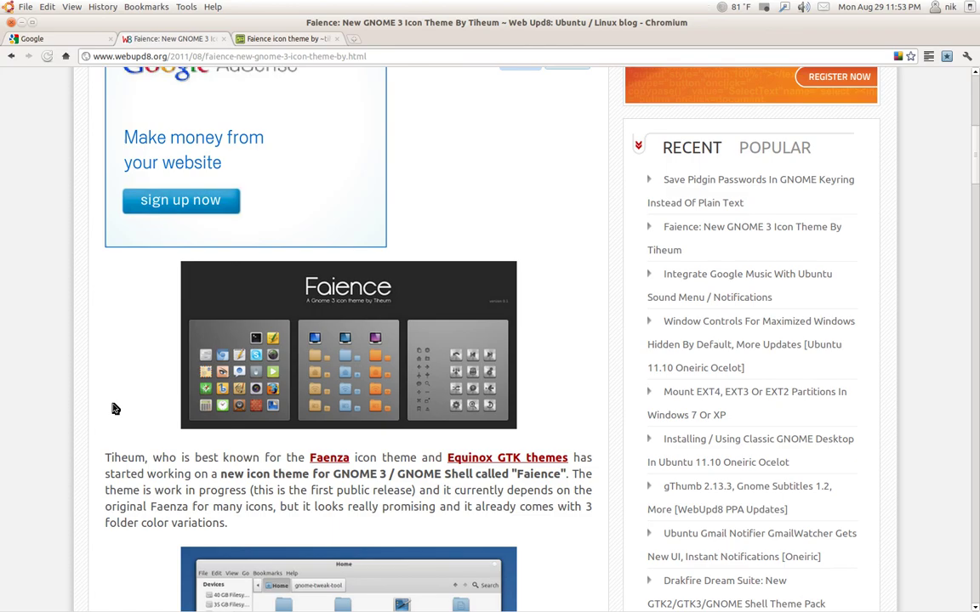
scroll(8, 403, "up", 3)
scroll(9, 402, "down", 15)
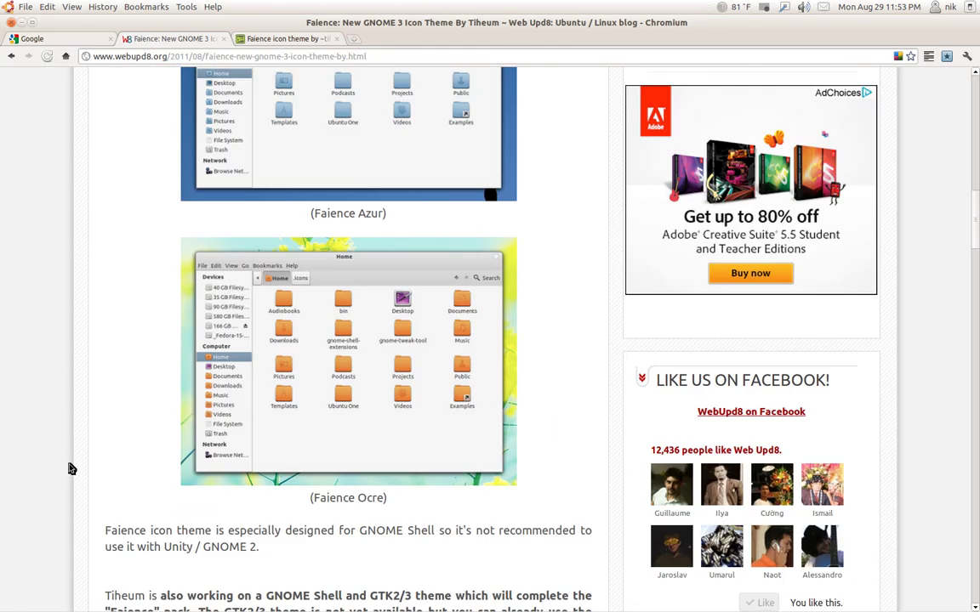
scroll(71, 469, "down", 14)
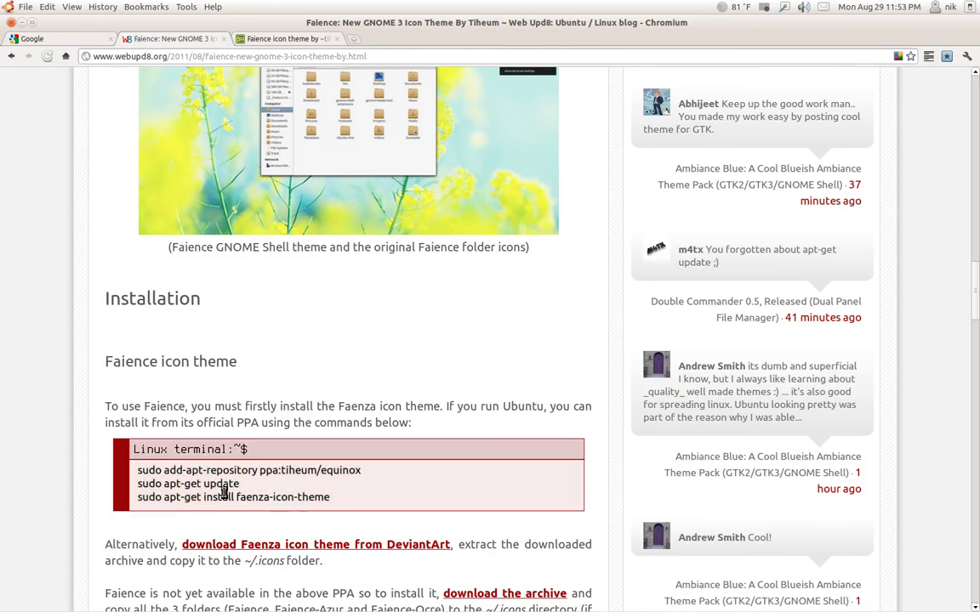
double_click(241, 497)
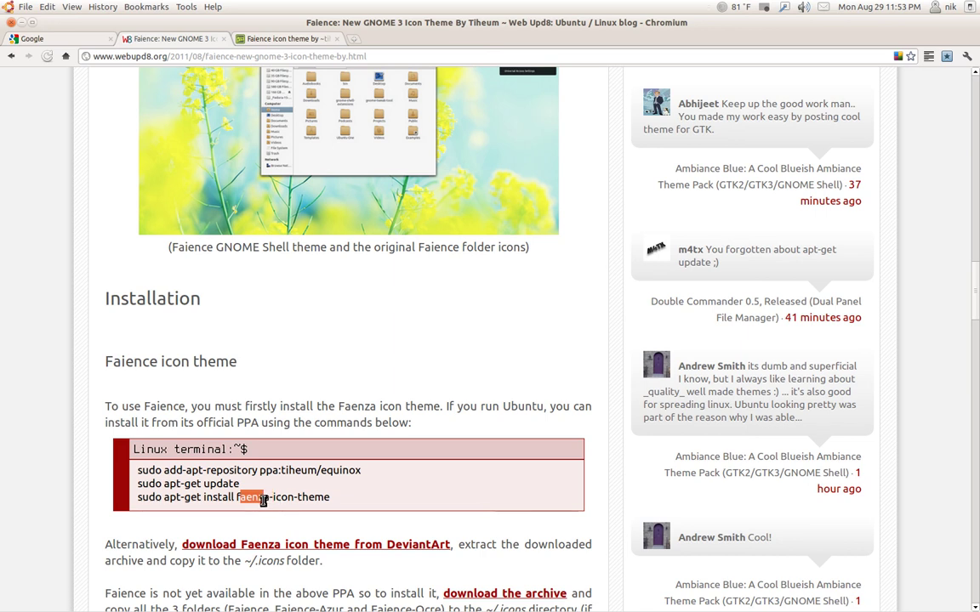
left_click(244, 499)
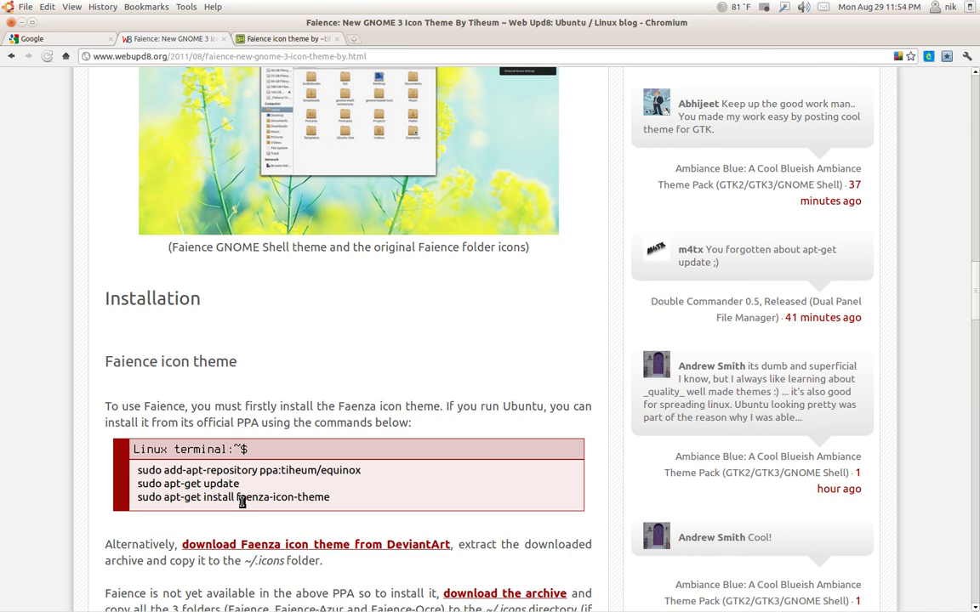
Step: Browse from File System to /usr/share/icons using type-ahead for usr, share and icons
left_click(11, 23)
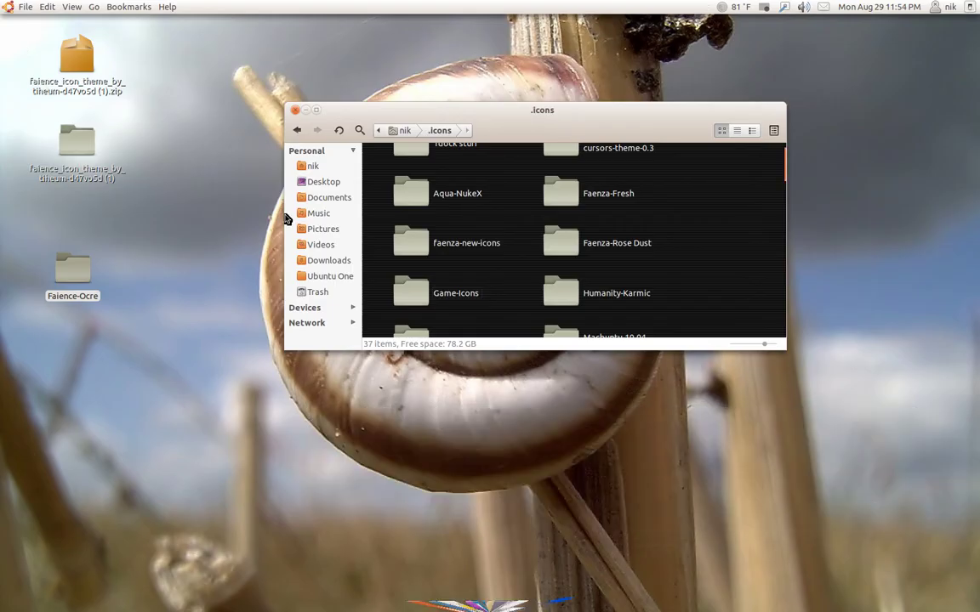
left_click(354, 308)
left_click(298, 323)
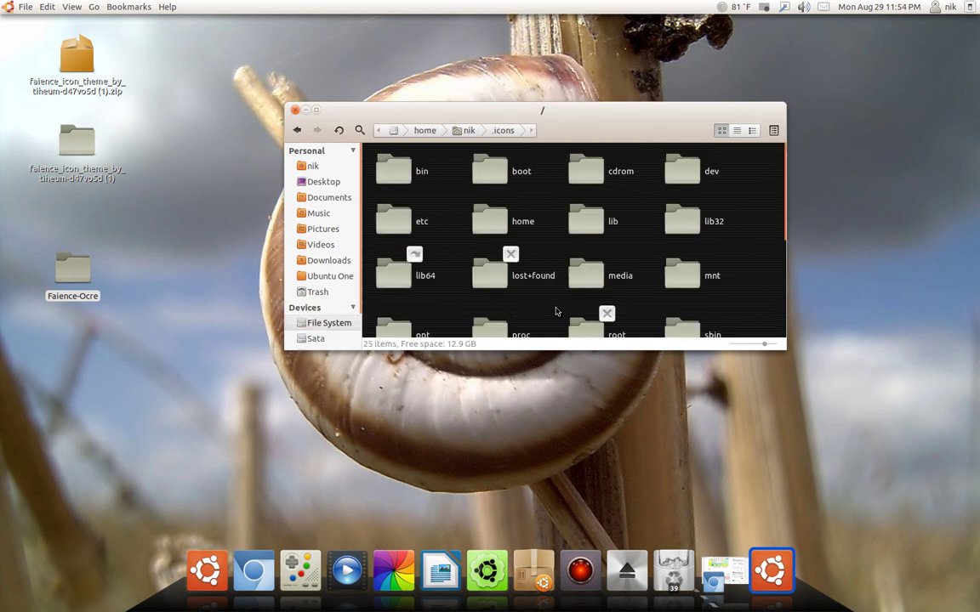
type("u")
key("Return")
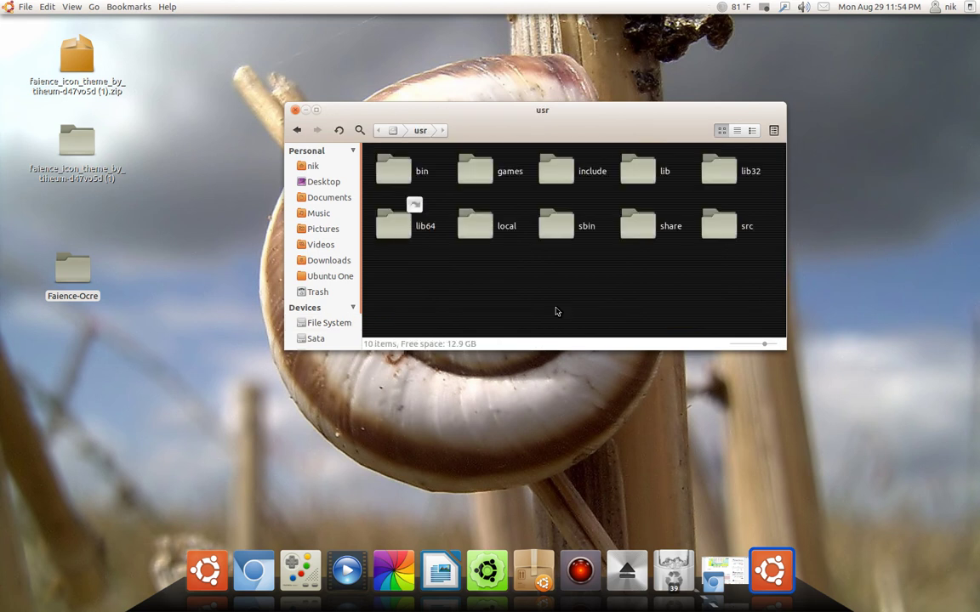
type("sh")
key("Return")
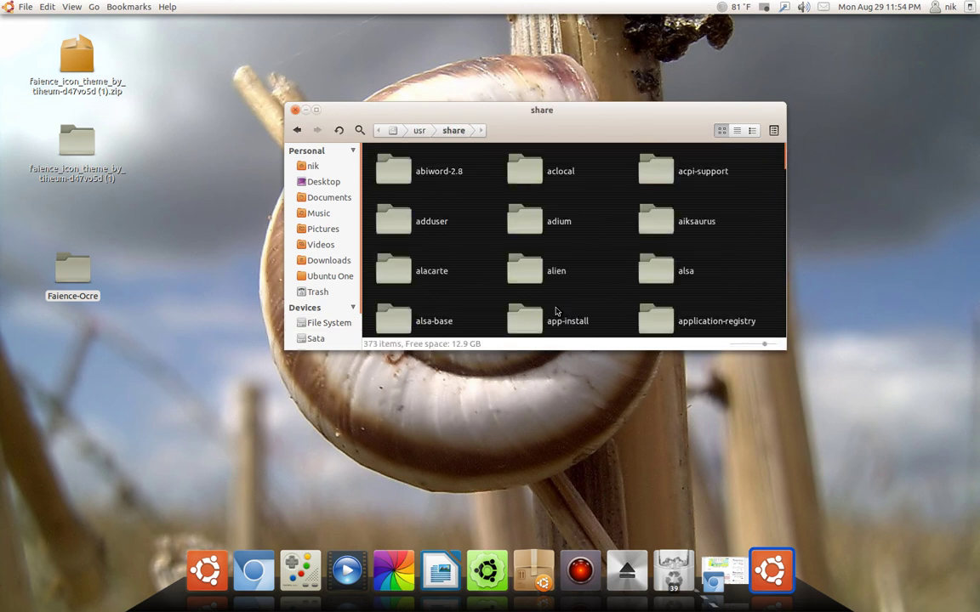
type("iocns")
left_click(557, 312)
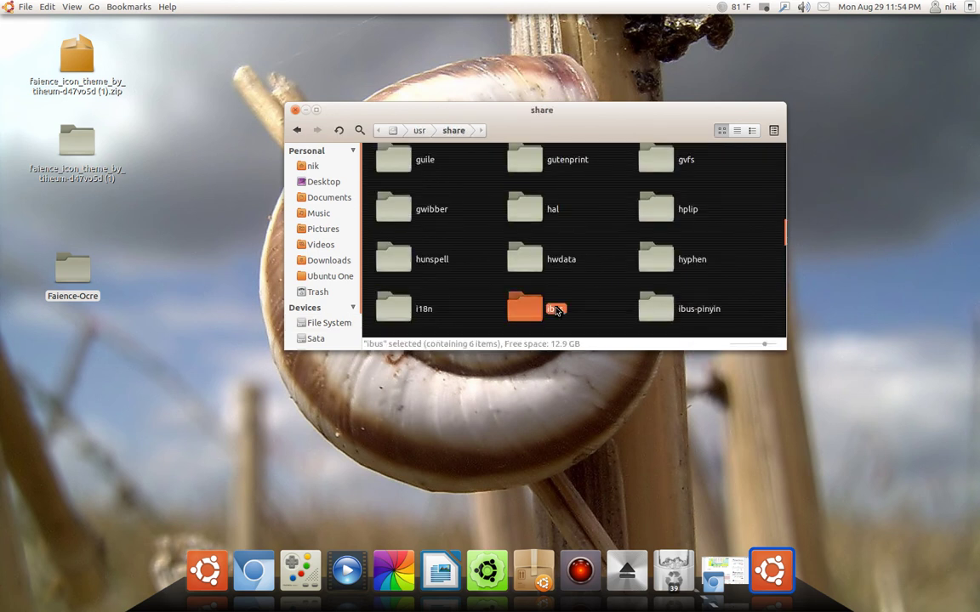
type("icons")
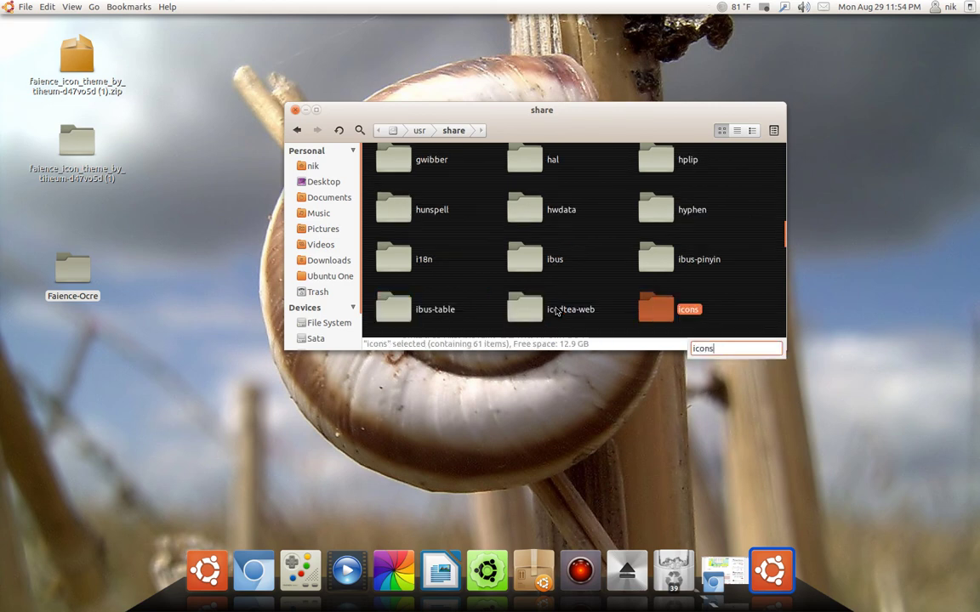
key("Return")
Step: Locate the Faenza theme folder among the system icon themes
scroll(642, 309, "down", 5)
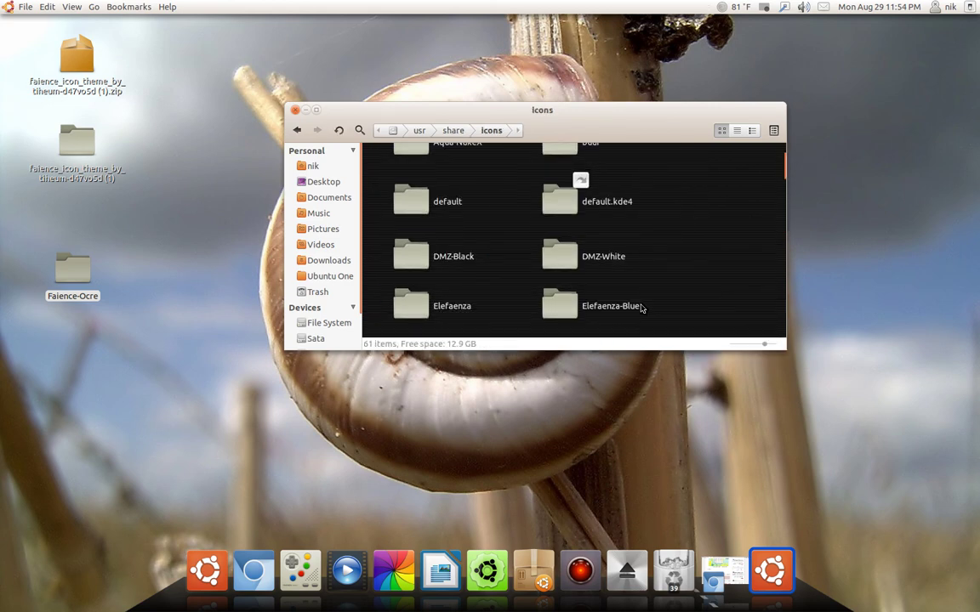
left_click_drag(417, 278, 448, 284)
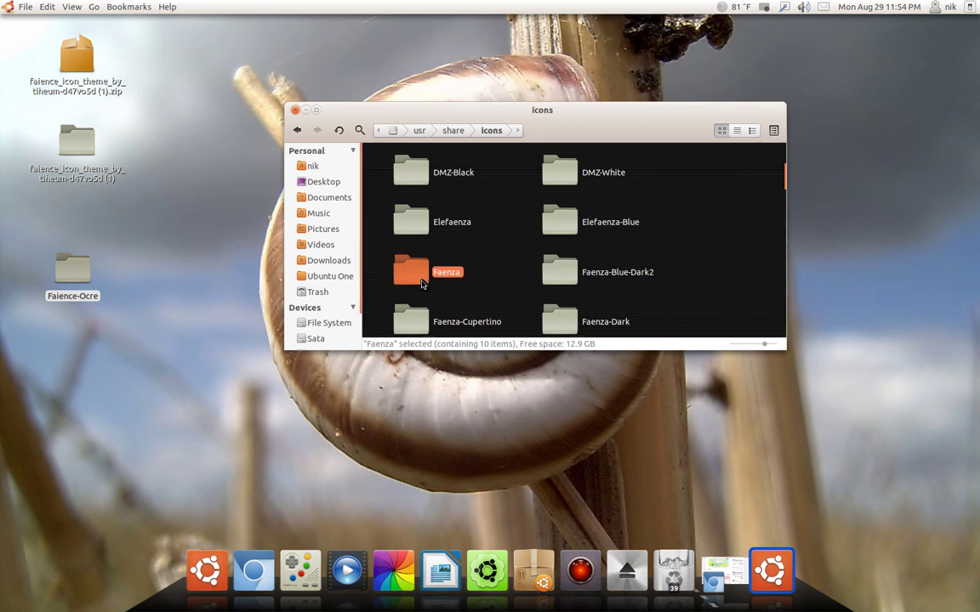
scroll(501, 329, "down", 1)
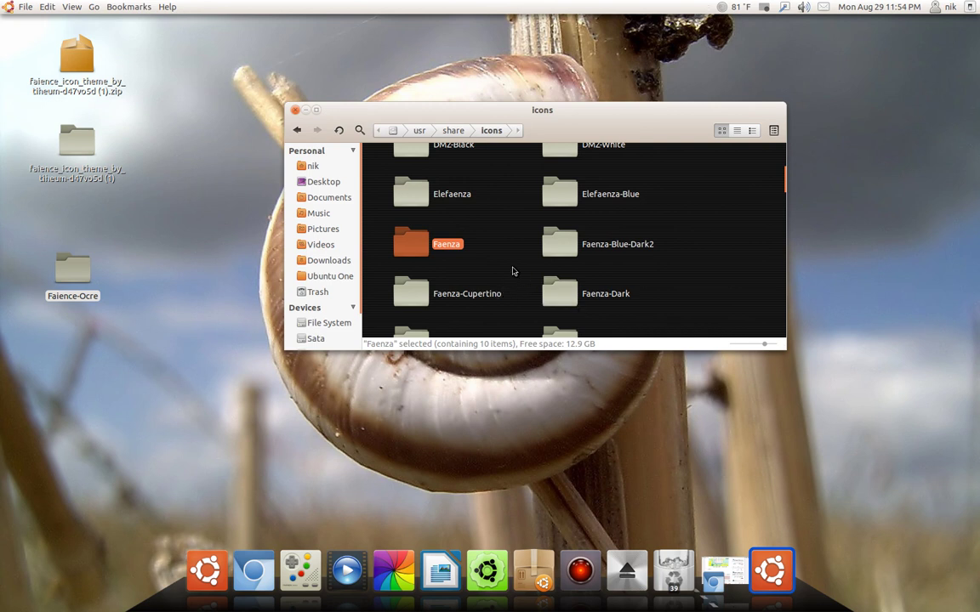
left_click(512, 271)
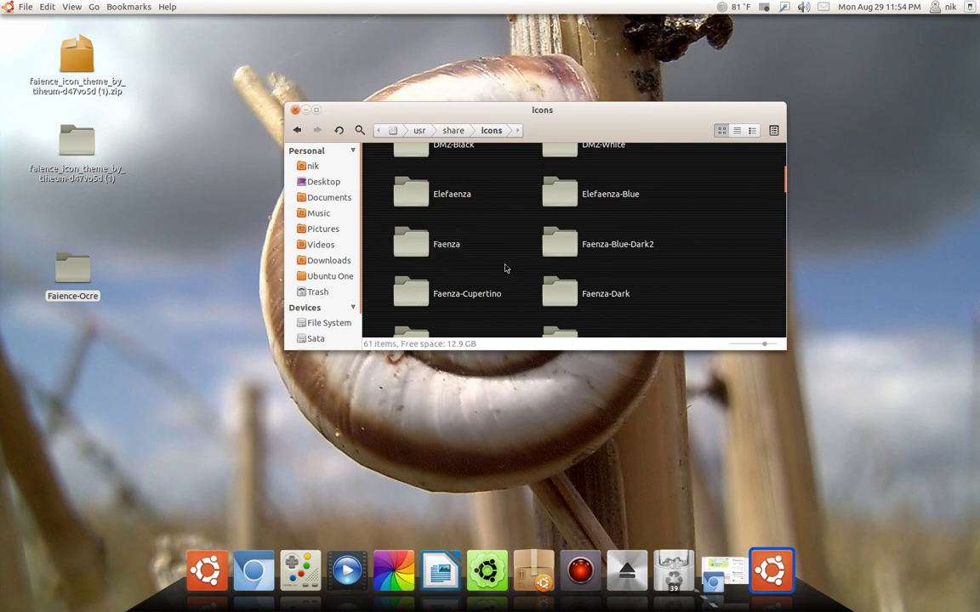
Step: Copy Faenza onto the desktop, minimizing the icons window and moving the progress dialog aside
left_click_drag(410, 246, 85, 333)
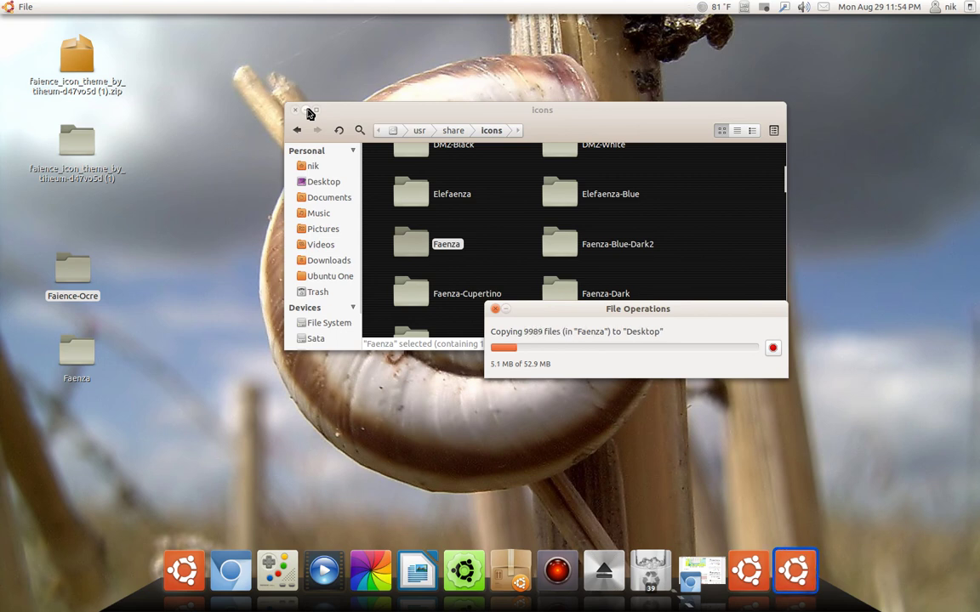
left_click(311, 114)
left_click(307, 112)
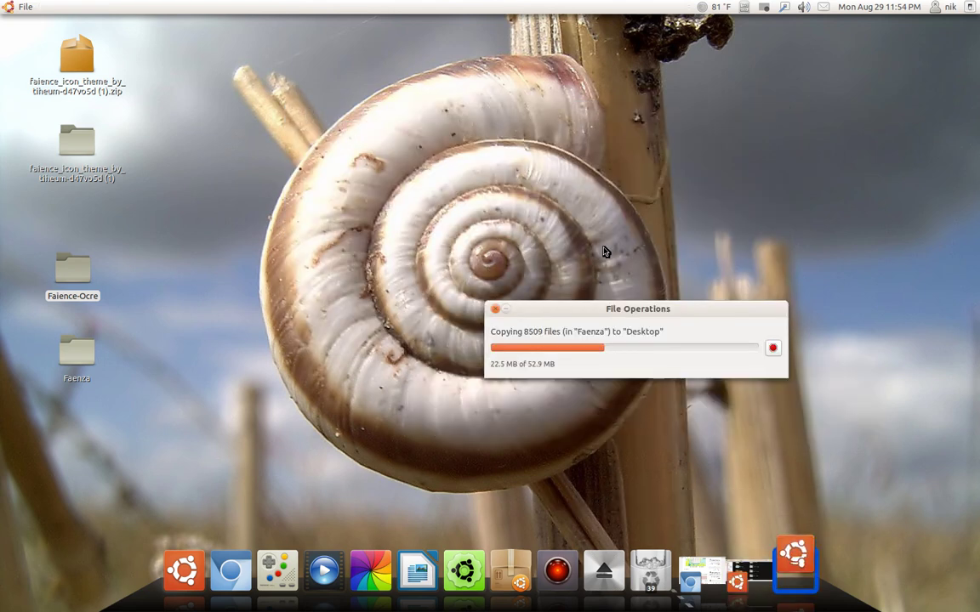
left_click_drag(711, 317, 827, 49)
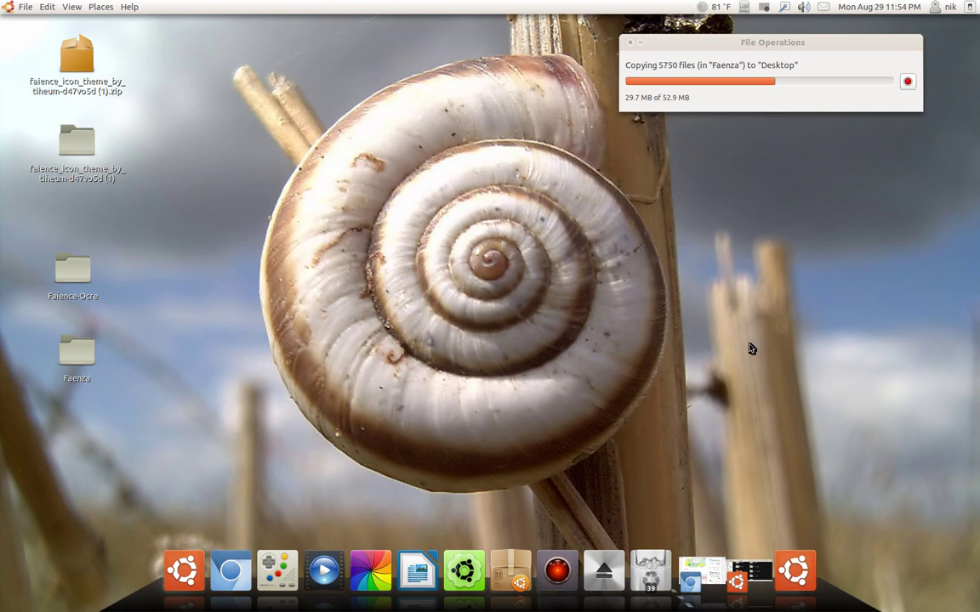
Step: Open the article image's deviantART link in a new tab, view it, then minimize Chromium
left_click(702, 582)
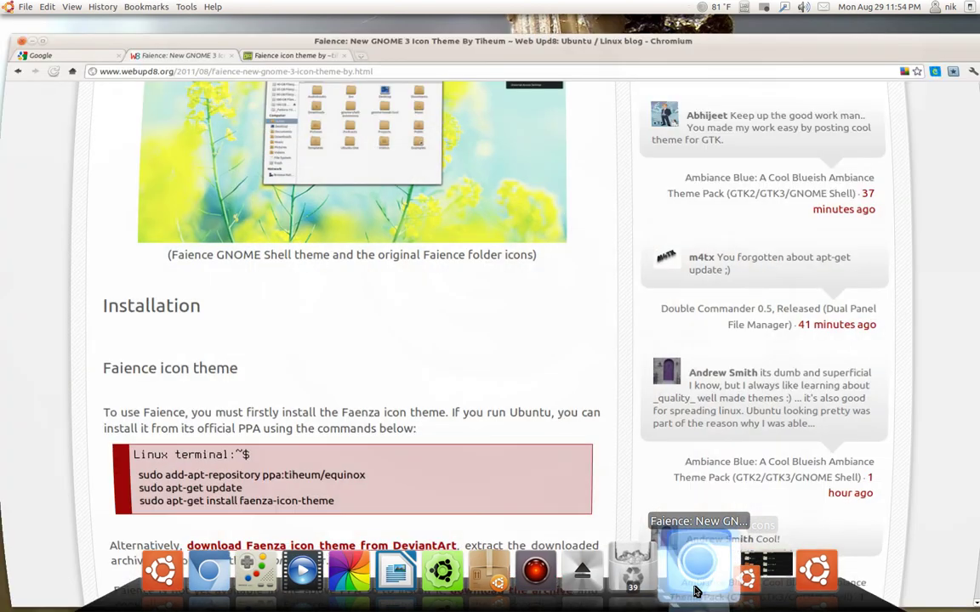
middle_click(329, 91)
left_click(291, 37)
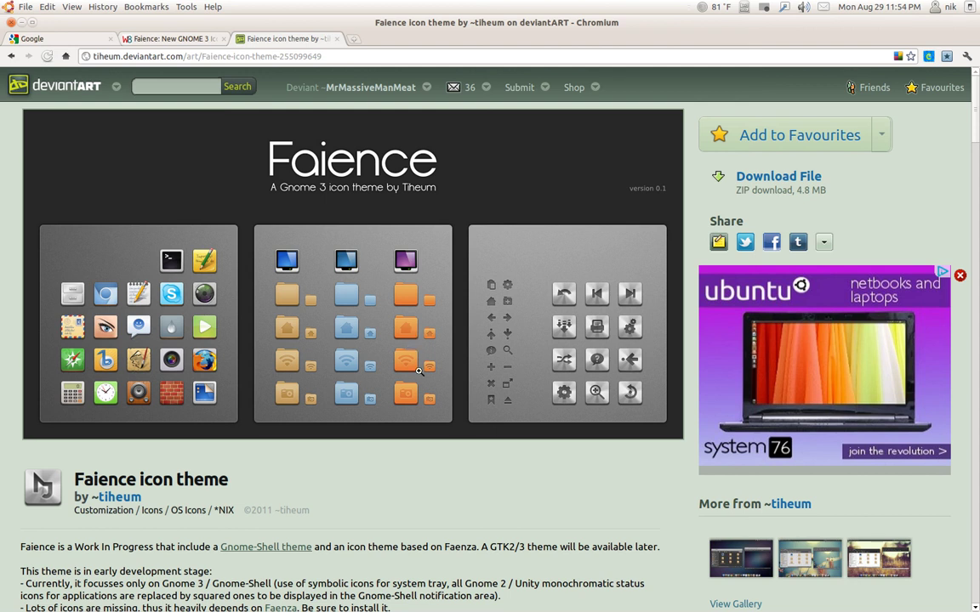
left_click(22, 22)
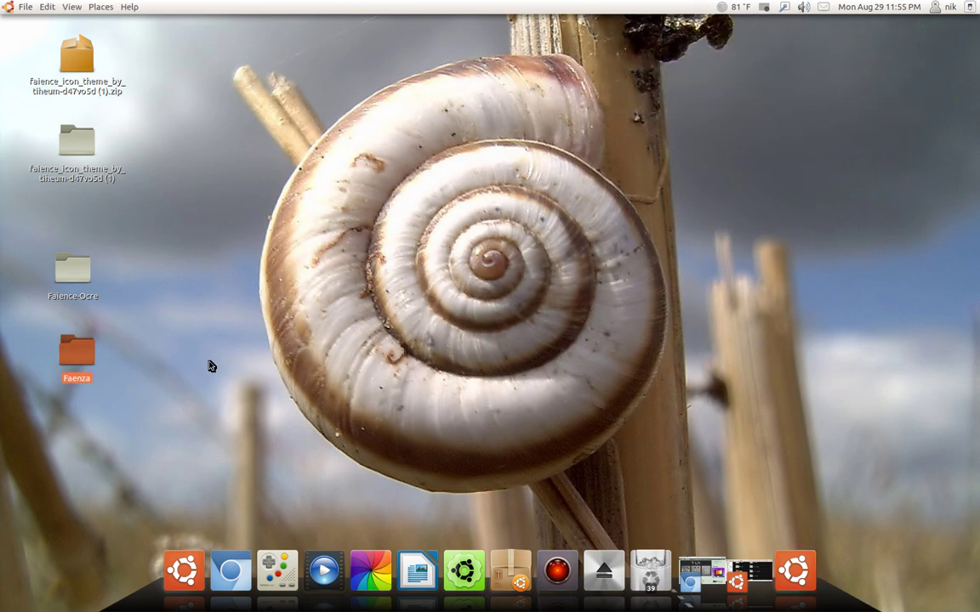
Step: Reposition the Faenza and Faience-Ocre folders on the desktop and open Faience-Ocre
left_click_drag(85, 349, 544, 126)
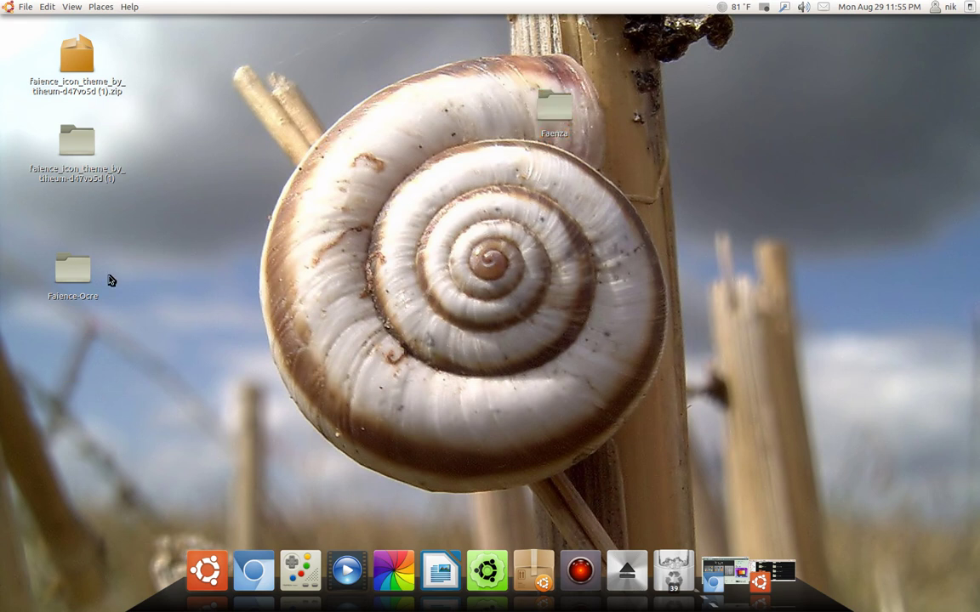
left_click_drag(72, 281, 553, 290)
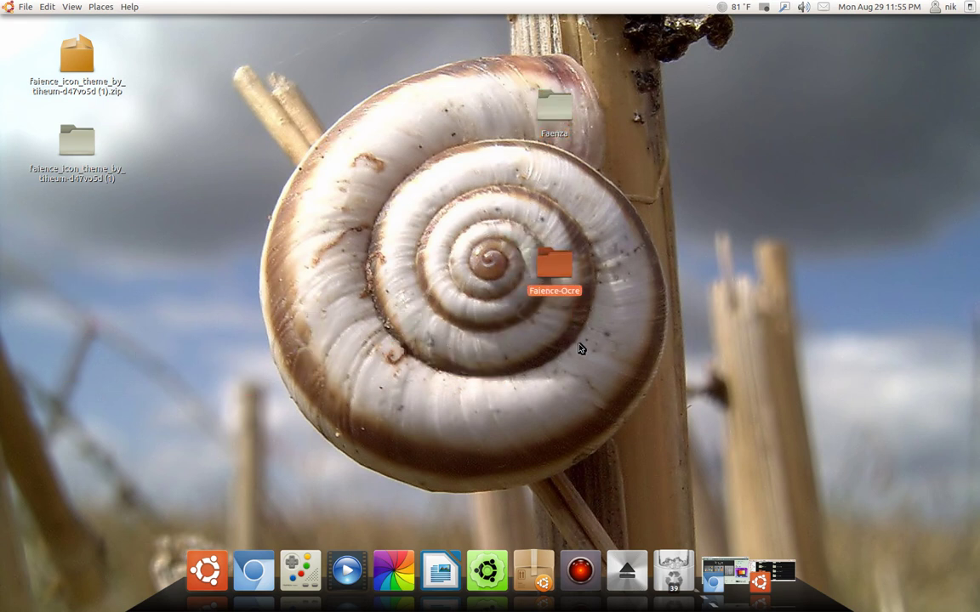
double_click(557, 267)
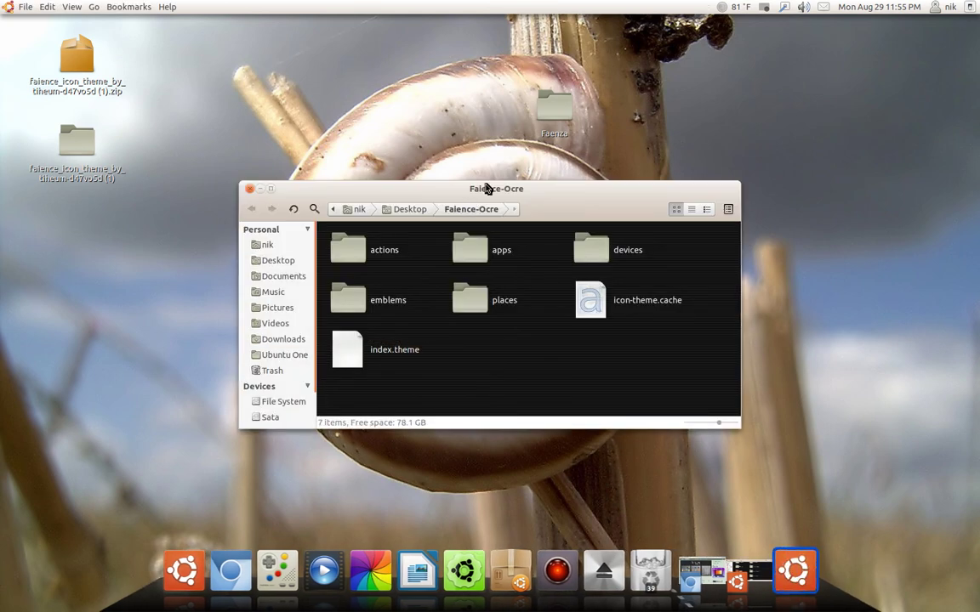
left_click_drag(487, 189, 488, 306)
Step: Open Faenza beside it and select actions, apps, emblems and places to copy into Faenza
left_click(557, 106)
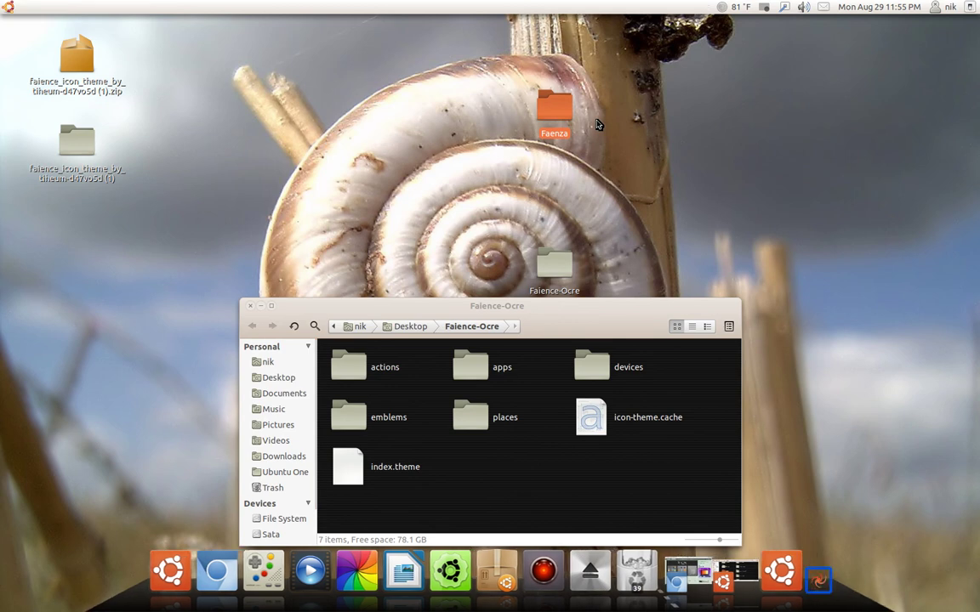
double_click(557, 110)
left_click_drag(525, 186, 698, 122)
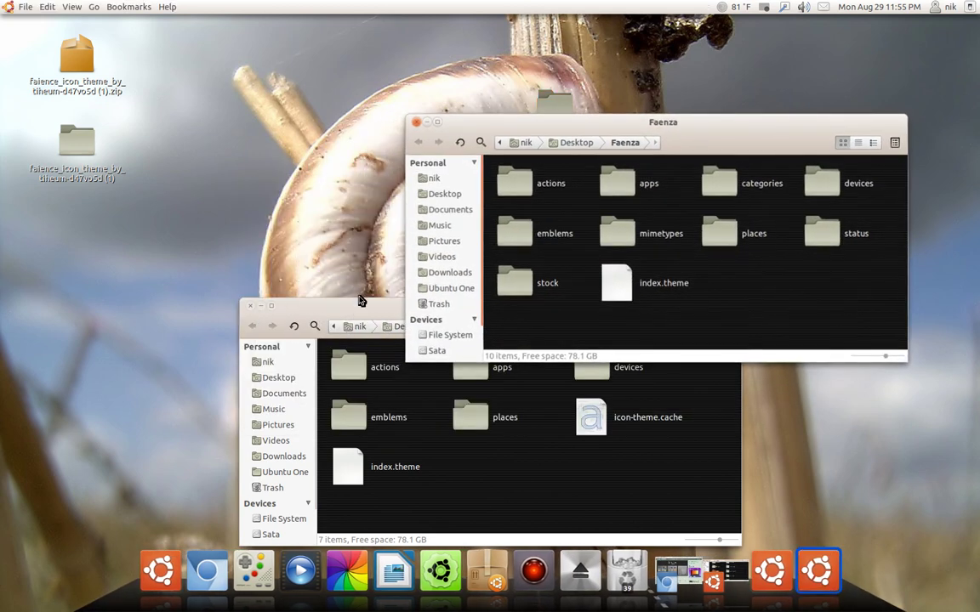
left_click_drag(406, 302, 249, 308)
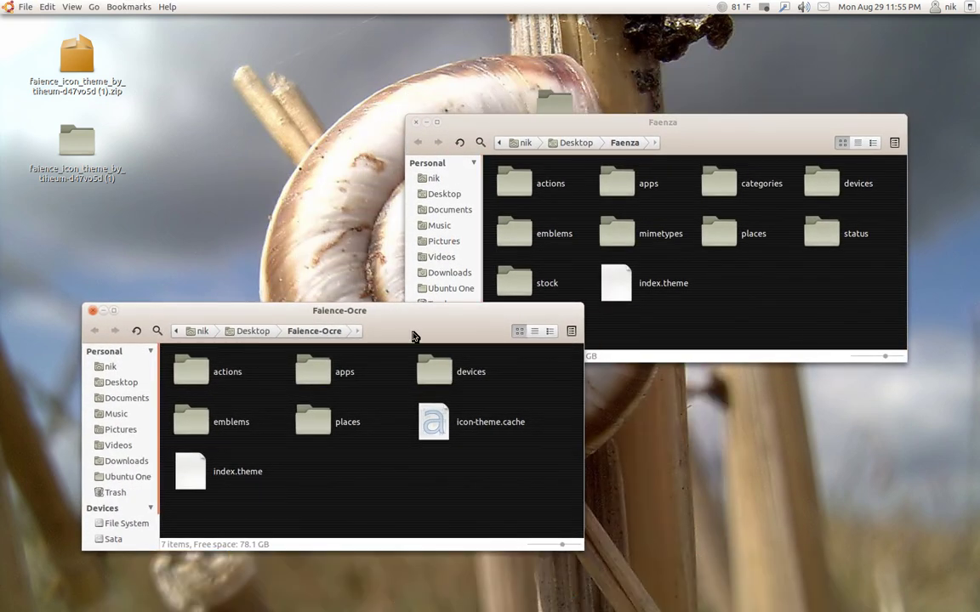
left_click_drag(502, 330, 509, 353)
left_click_drag(391, 391, 796, 326)
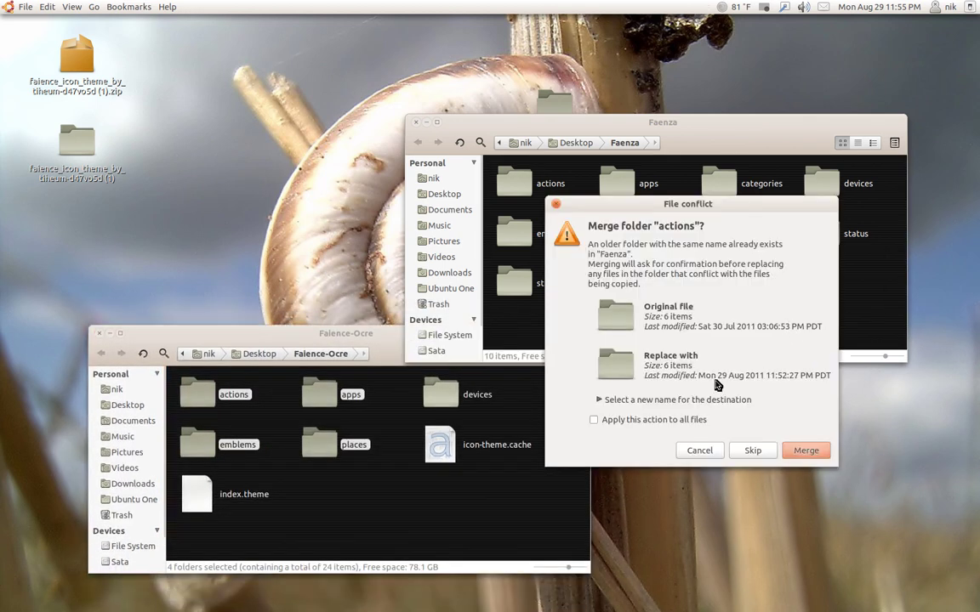
Step: Merge the four folders into Faenza, applying Merge and Replace to all conflicts
left_click(635, 425)
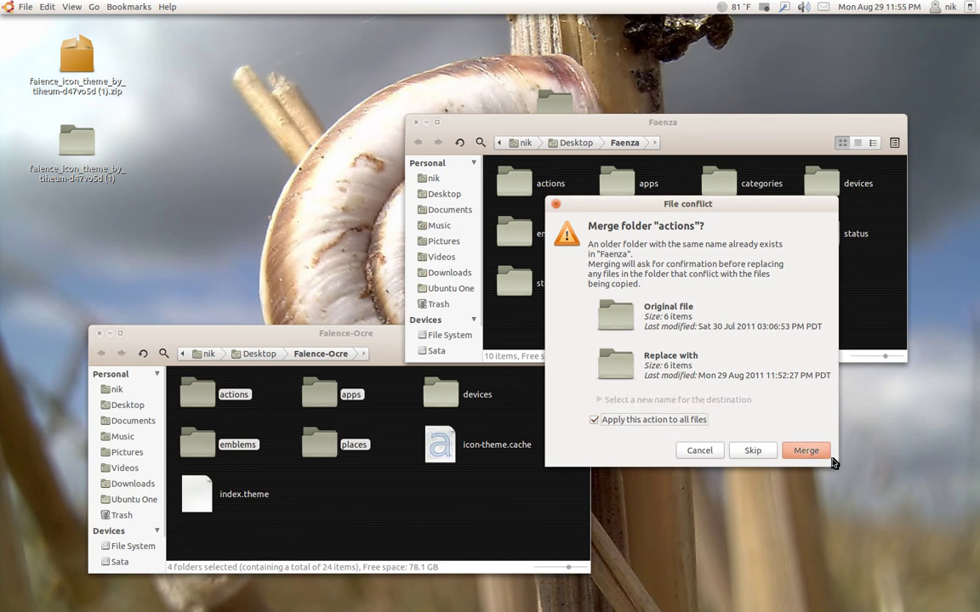
left_click(805, 451)
left_click(596, 401)
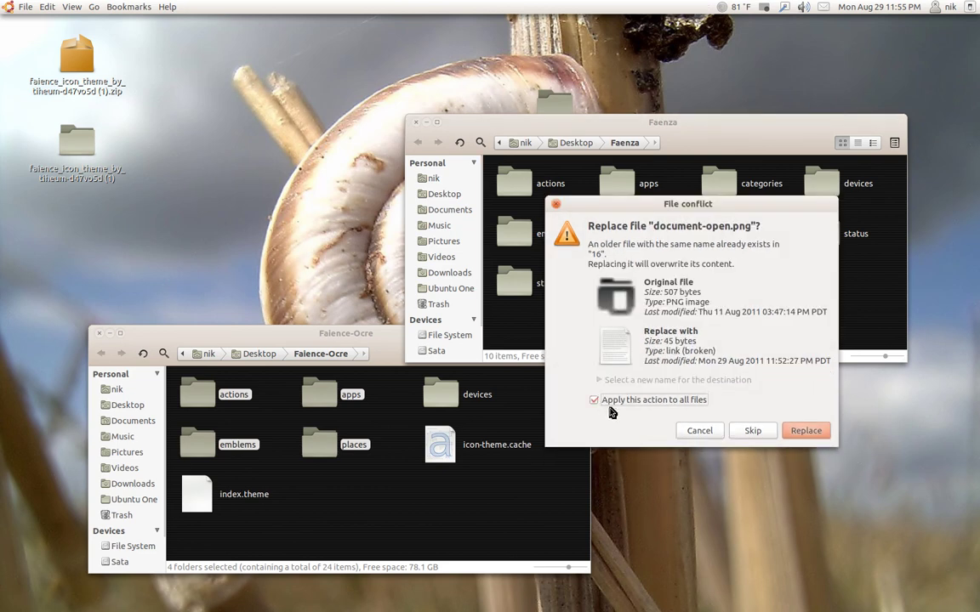
left_click(806, 430)
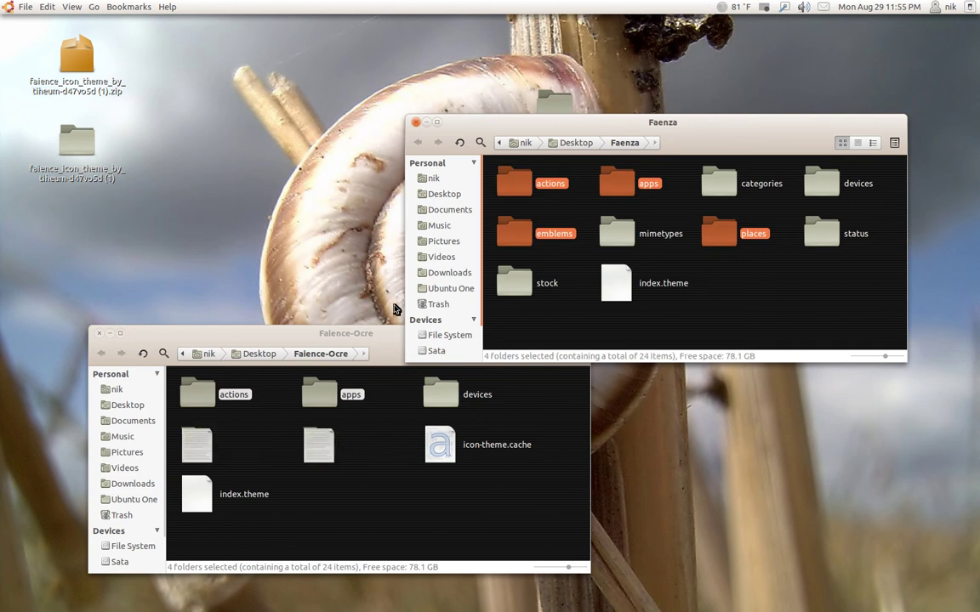
Step: Merge the devices folder into Faenza likewise, replacing all files, then close Faience-Ocre
left_click_drag(372, 340, 330, 225)
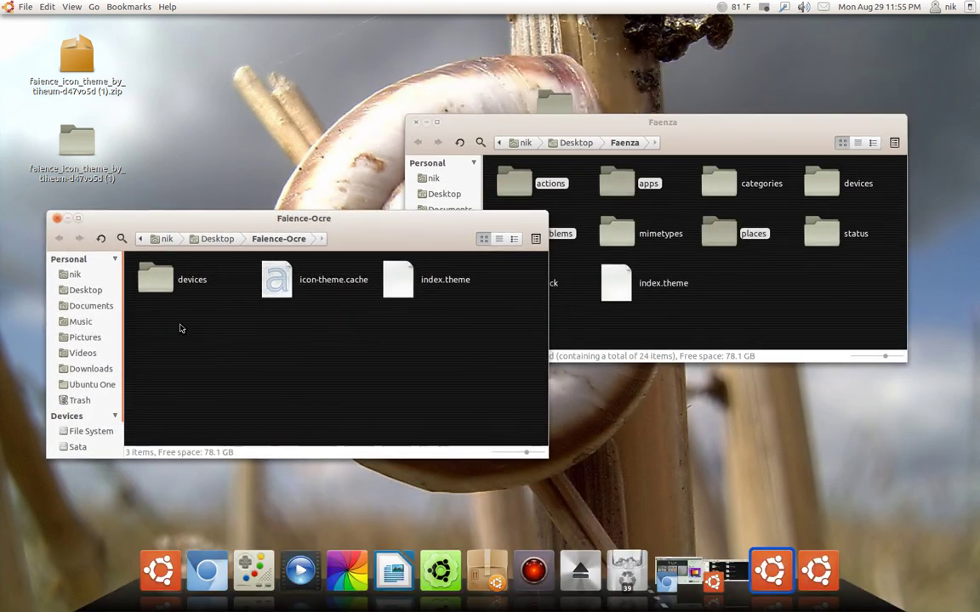
left_click_drag(180, 323, 790, 339)
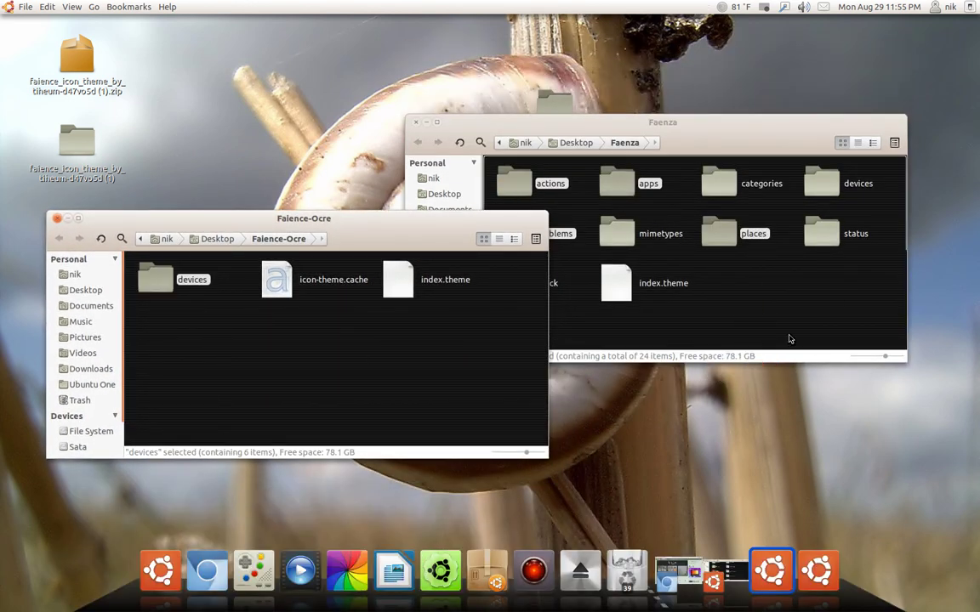
left_click(616, 419)
left_click(804, 451)
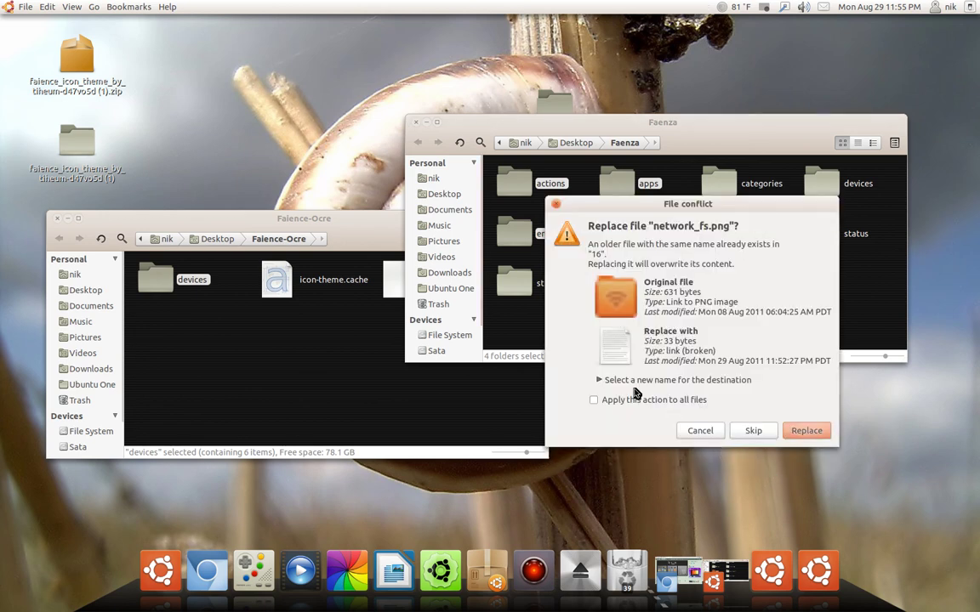
left_click(606, 400)
left_click(813, 433)
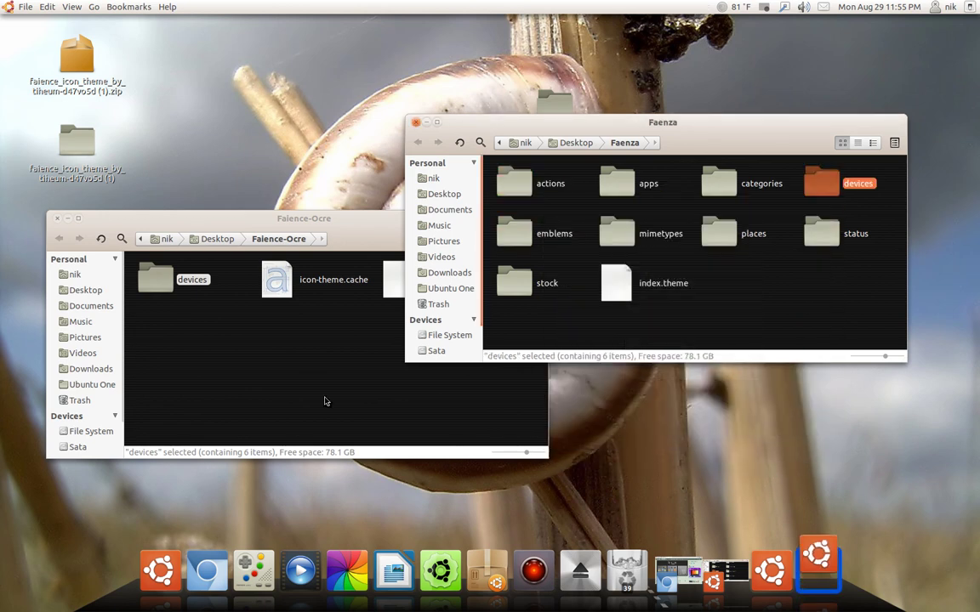
left_click(56, 220)
left_click_drag(151, 91, 38, 143)
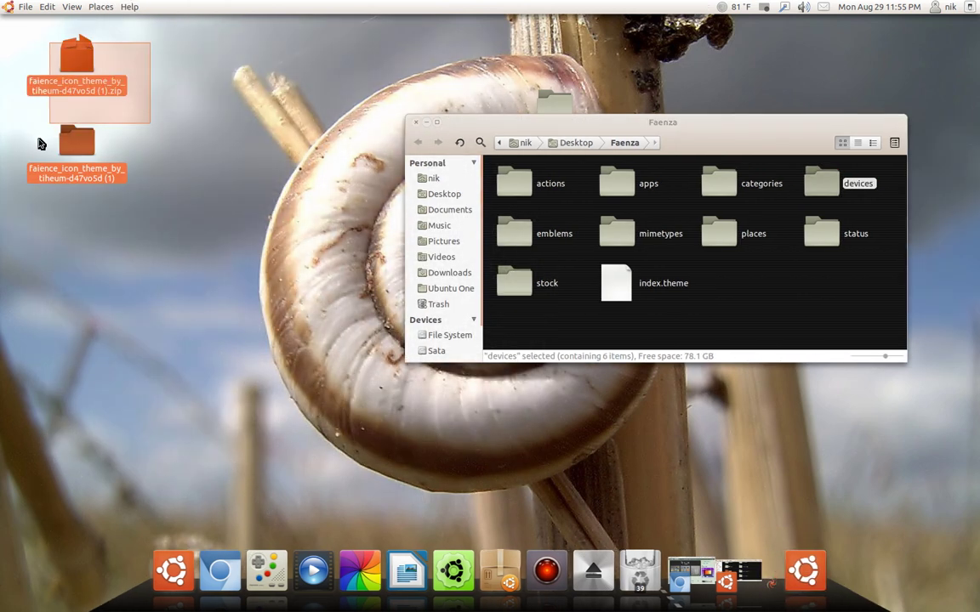
Step: Trash the Faience zip and extracted folder, then display Faenza's index.theme in gedit
right_click(89, 172)
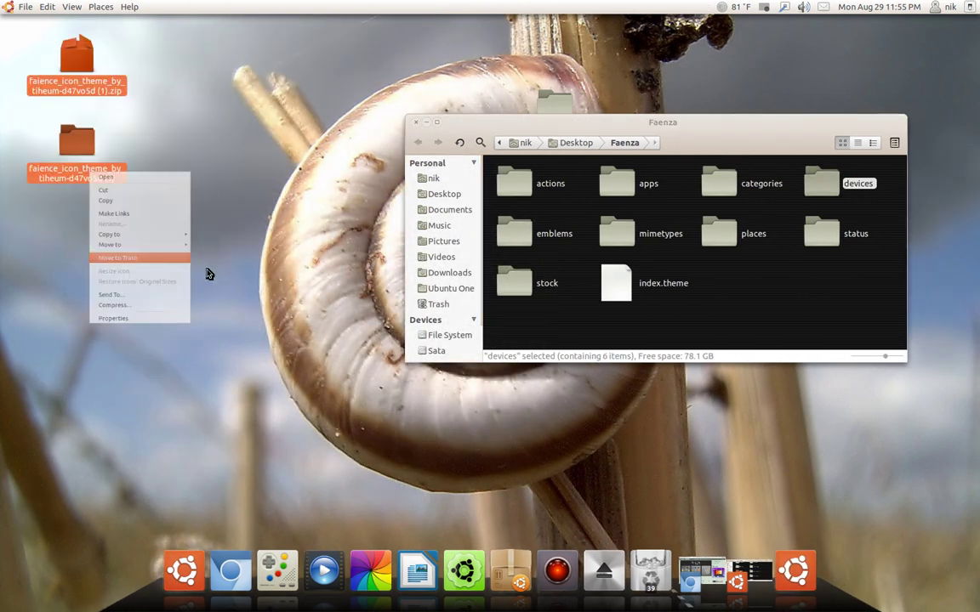
left_click(141, 258)
left_click_drag(660, 122, 436, 137)
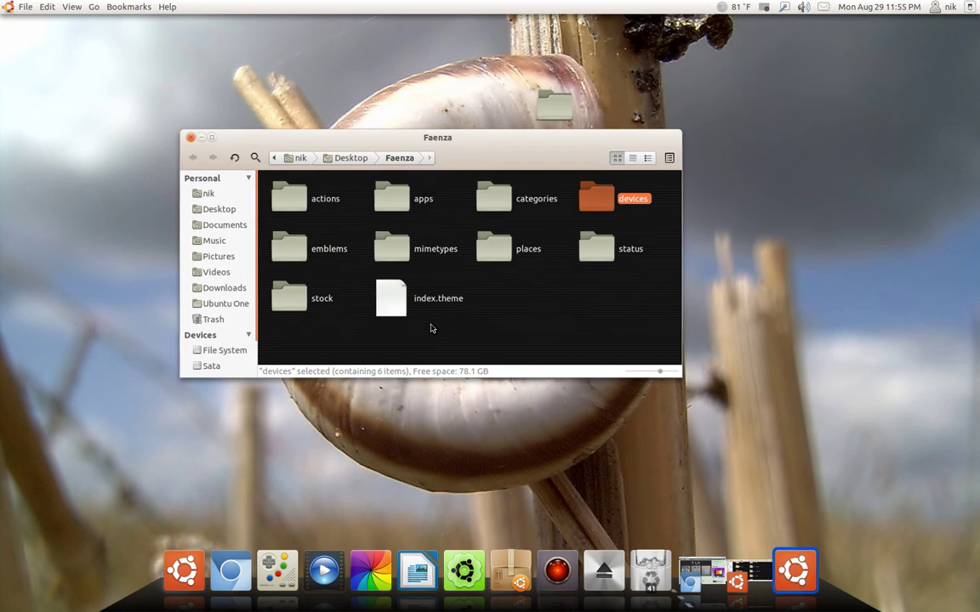
double_click(394, 302)
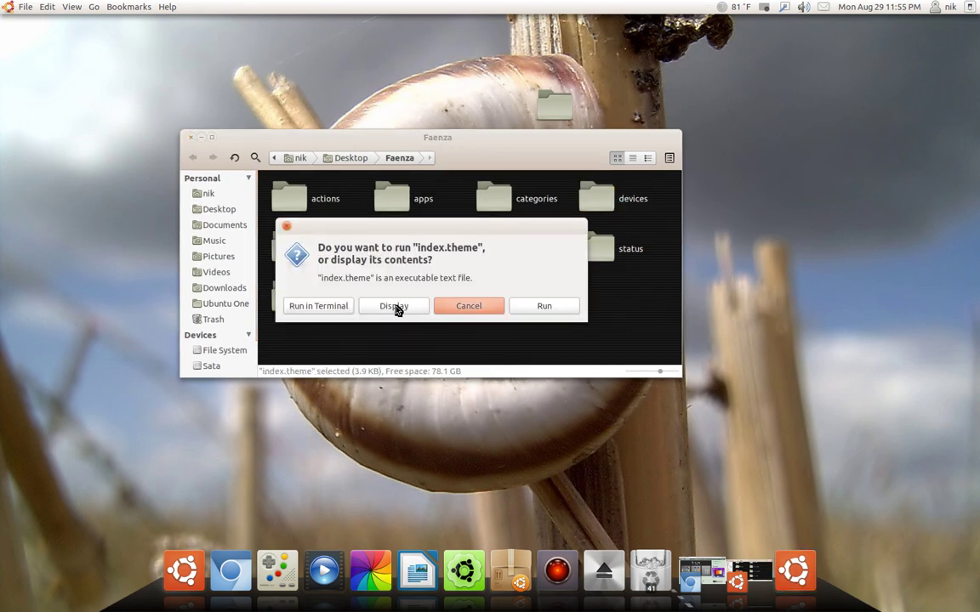
left_click(395, 308)
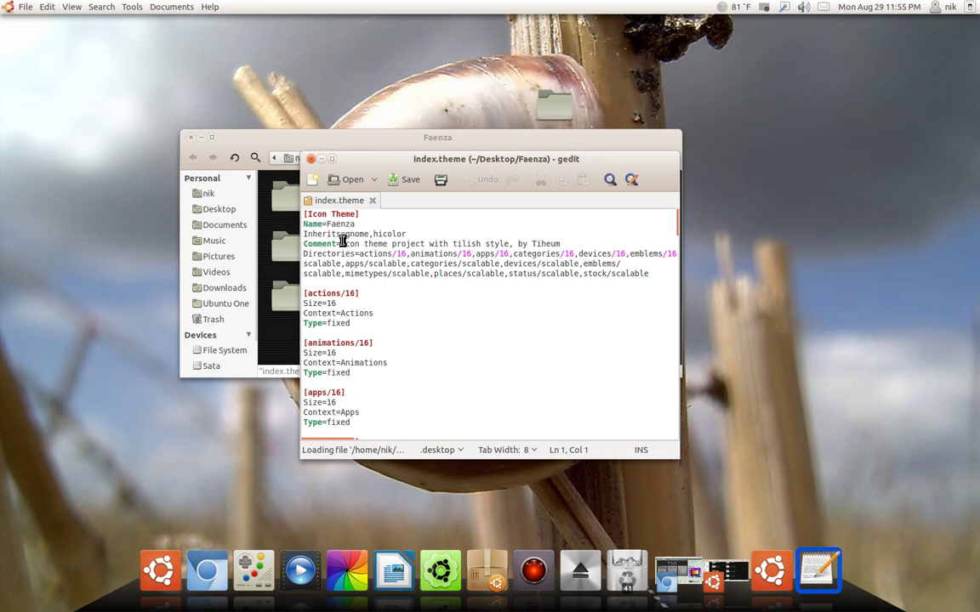
Step: Change Name=Faenza to Name=mytheme in index.theme, save it, and close gedit
double_click(343, 223)
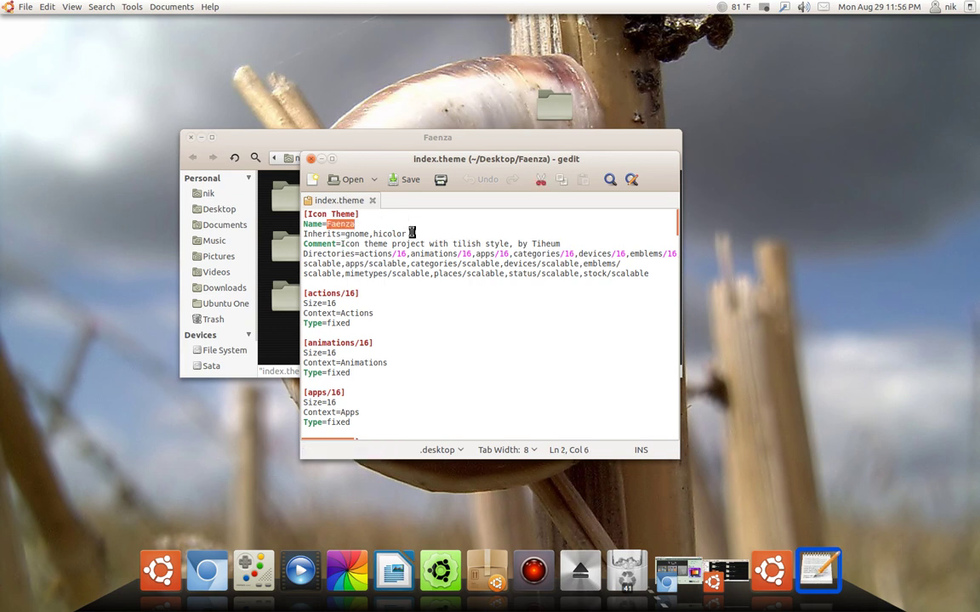
key("Delete")
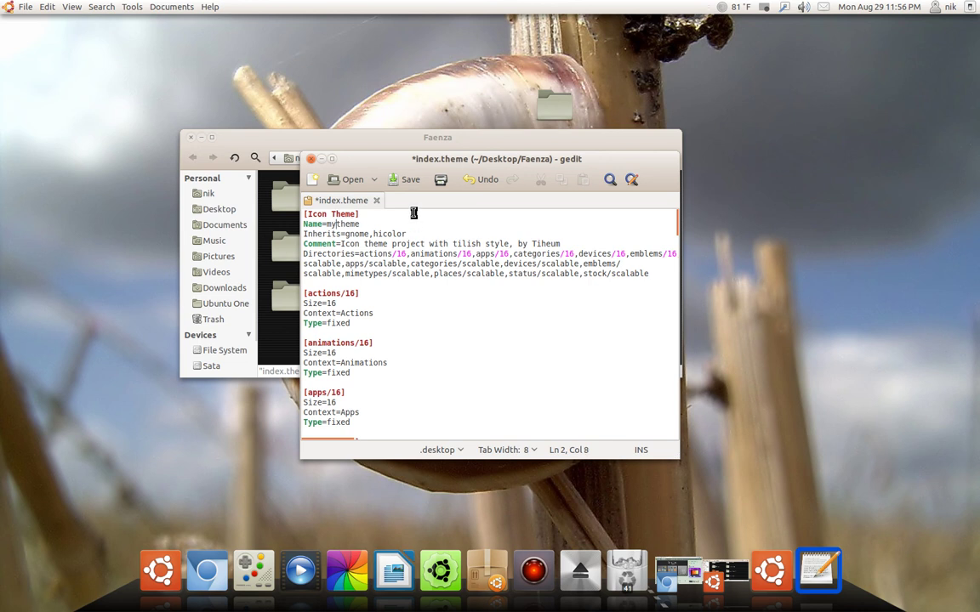
left_click(405, 180)
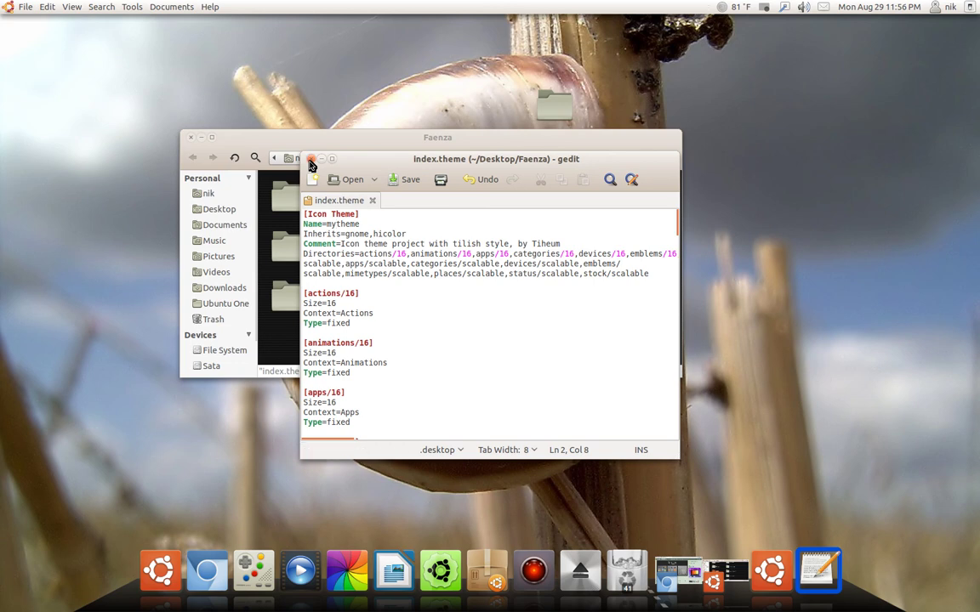
left_click(311, 159)
Step: Close the Faenza window and rename the desktop Faenza folder to mytheme
left_click(191, 137)
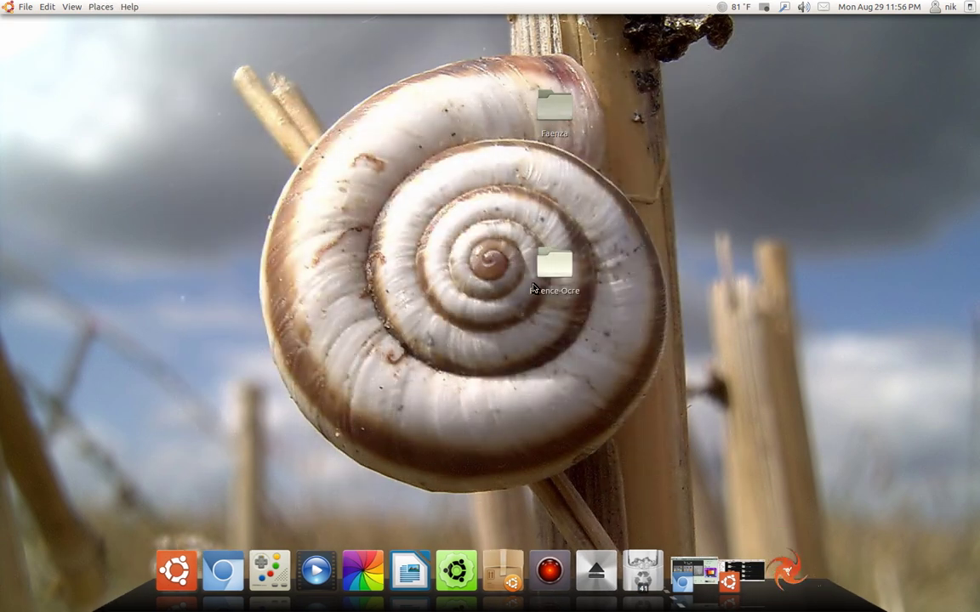
left_click(555, 115)
right_click(555, 116)
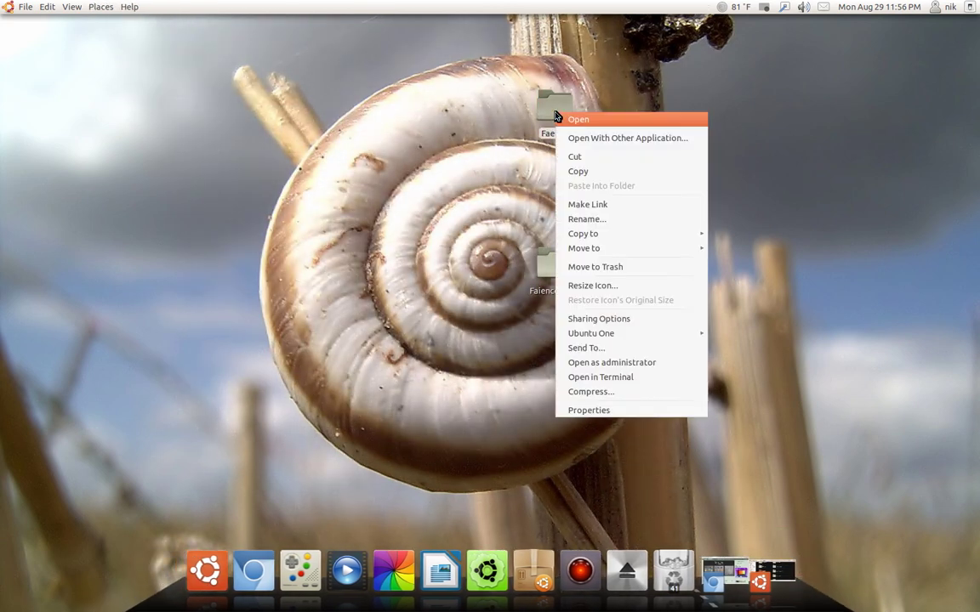
left_click(619, 219)
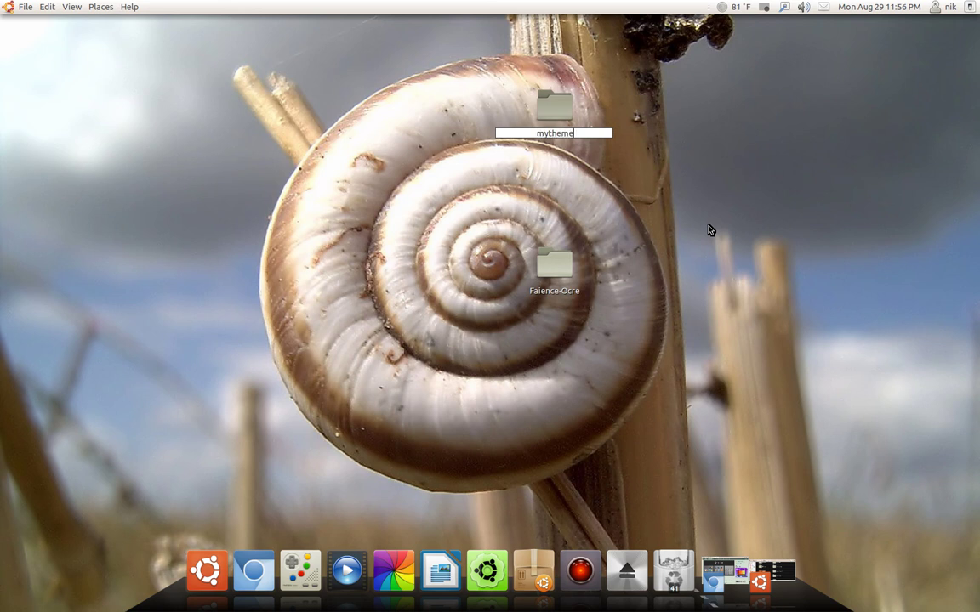
key("Return")
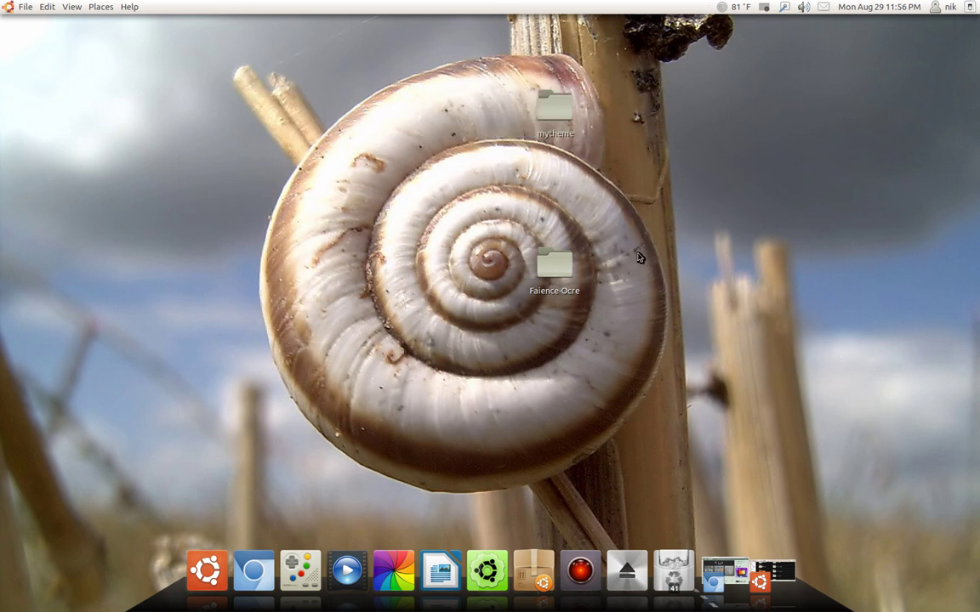
Step: Move the Faience-Ocre folder on the desktop to the Trash
left_click(549, 270)
right_click(549, 273)
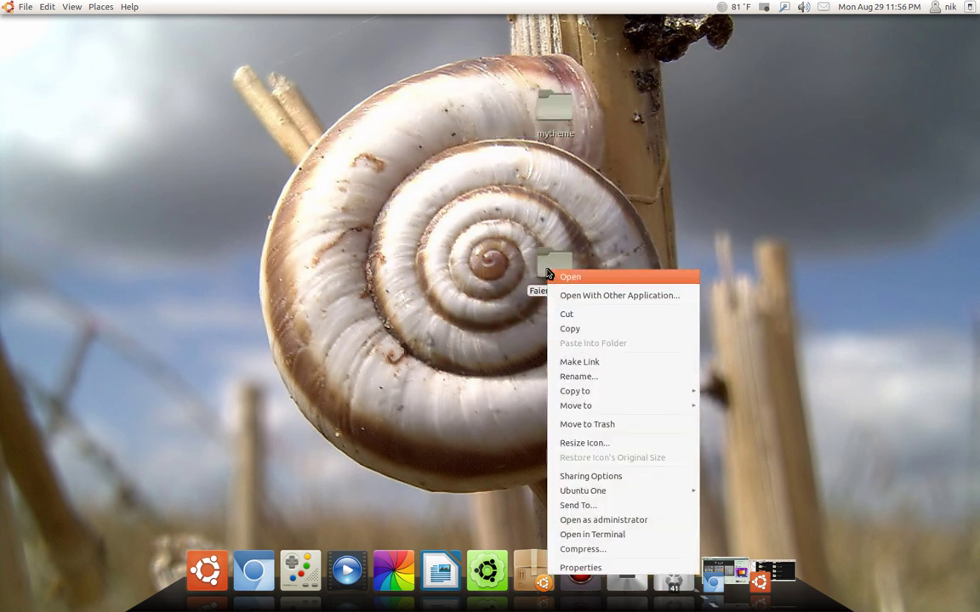
left_click(571, 423)
Step: In Appearance Preferences, install the mytheme folder as a theme and apply it
right_click(780, 215)
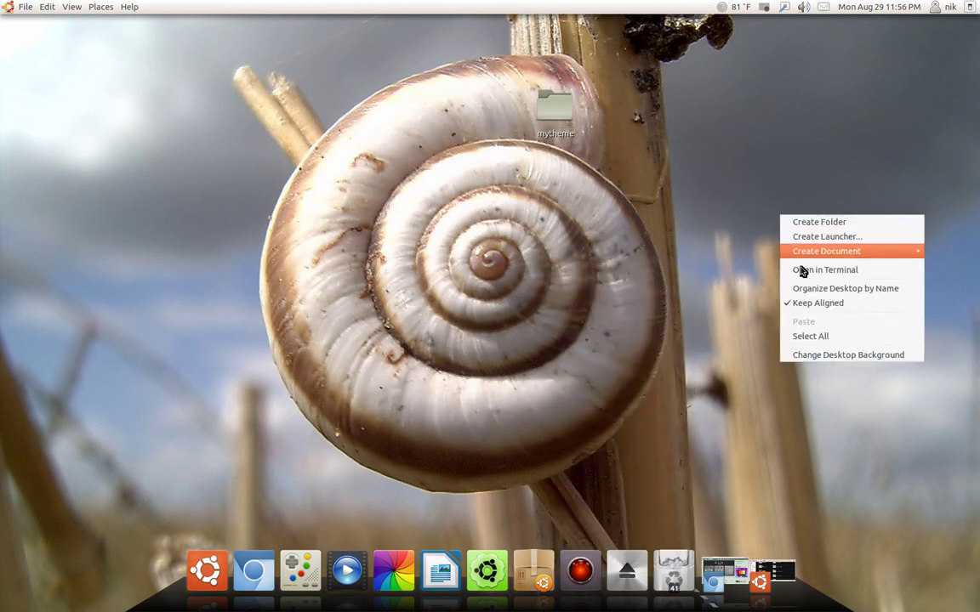
left_click(832, 355)
left_click_drag(554, 125, 504, 357)
left_click(346, 174)
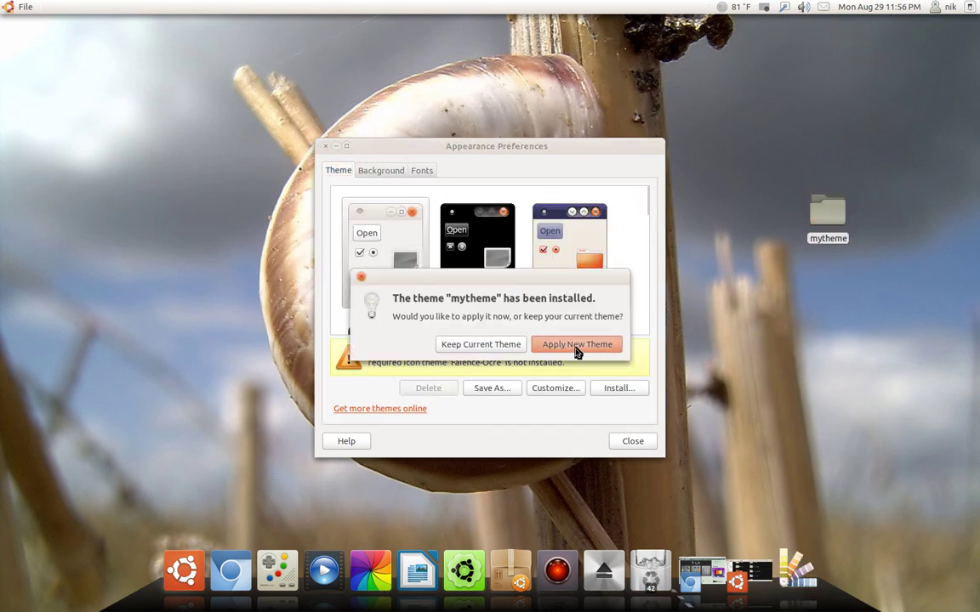
left_click(575, 348)
left_click(827, 211)
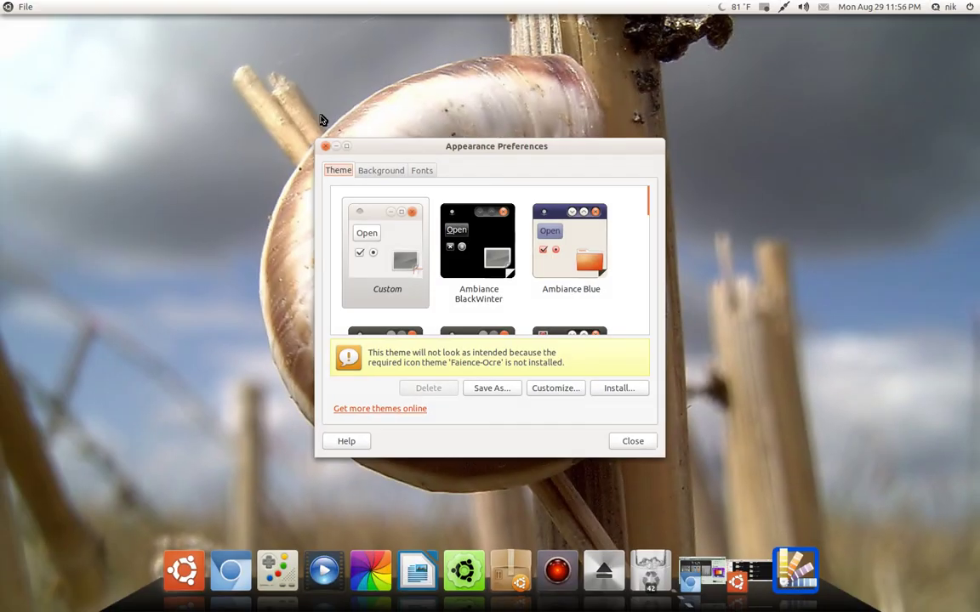
Step: Open the Home Folder from Places to see the orange mytheme folder icons
left_click(93, 7)
left_click(133, 108)
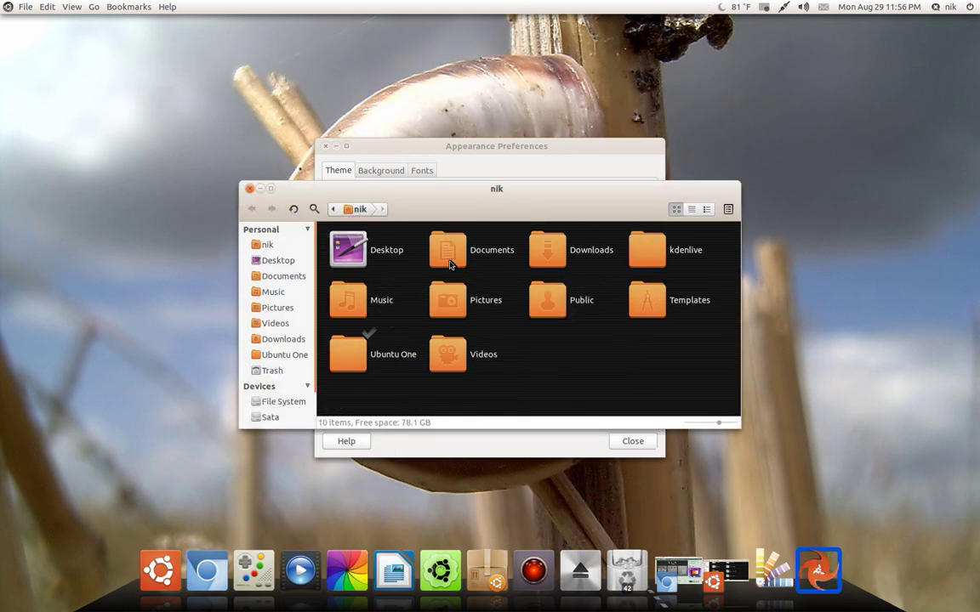
left_click_drag(477, 193, 446, 155)
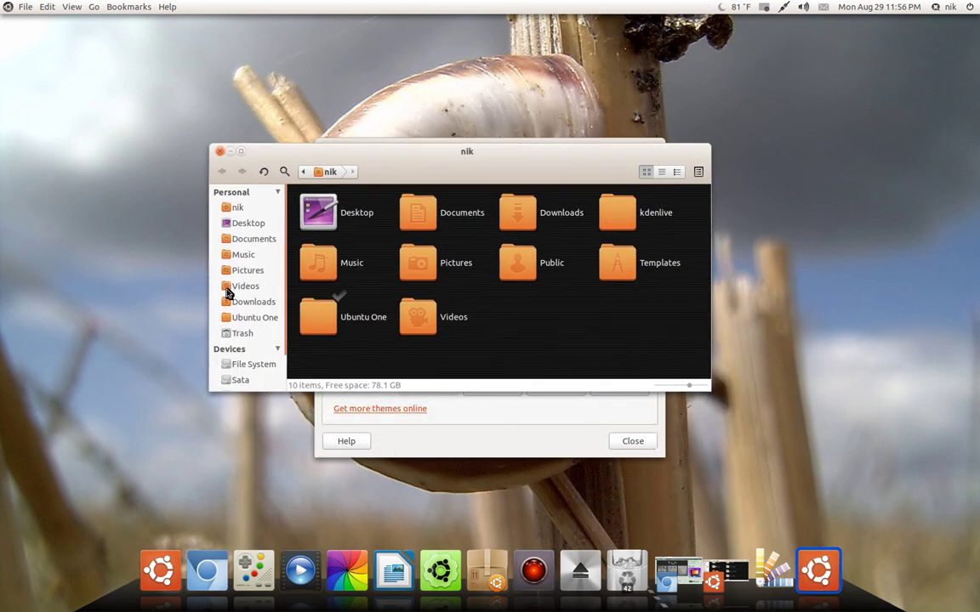
Step: Close the home folder window and the Appearance Preferences window
left_click(970, 7)
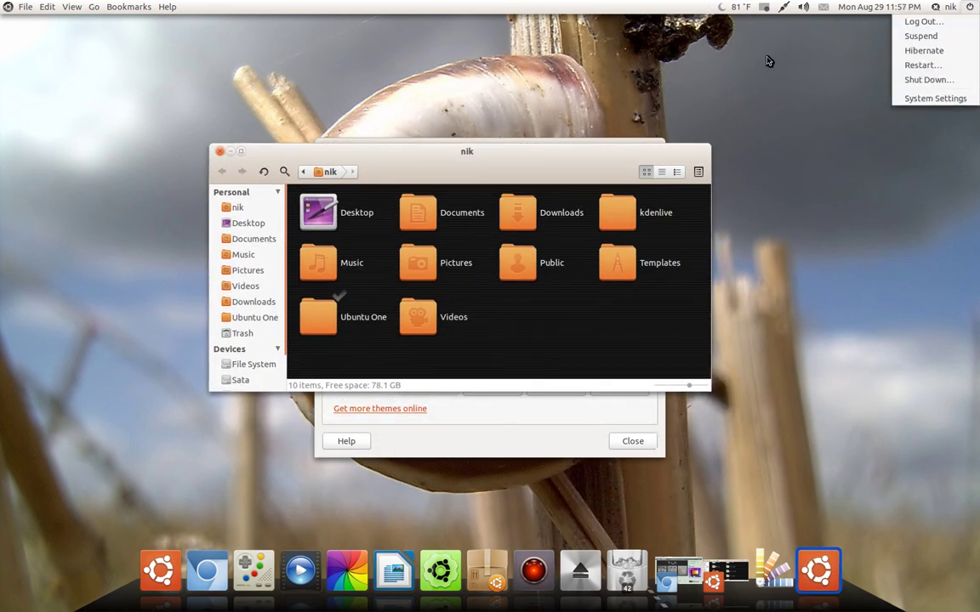
key("Escape")
left_click(102, 7)
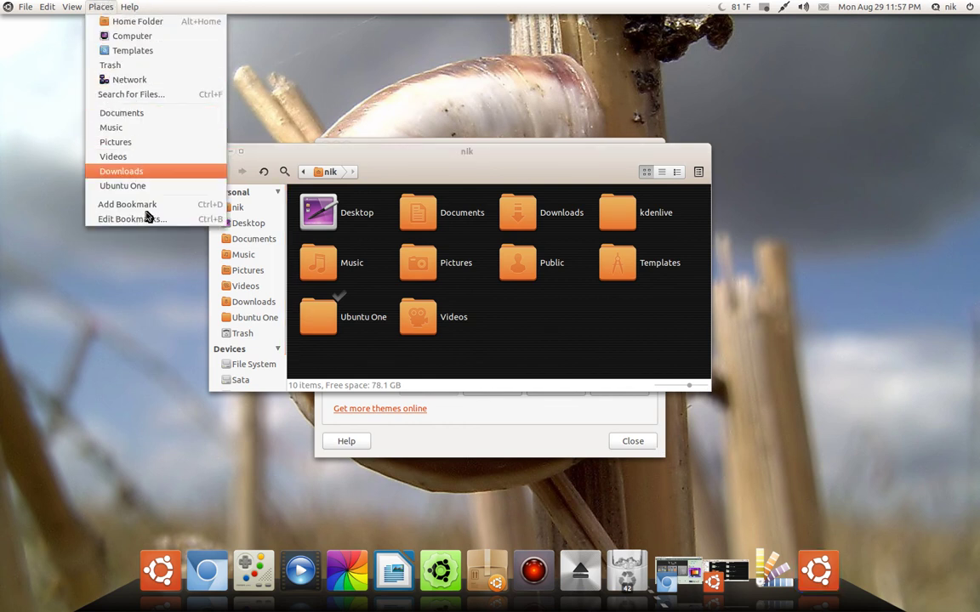
left_click(131, 333)
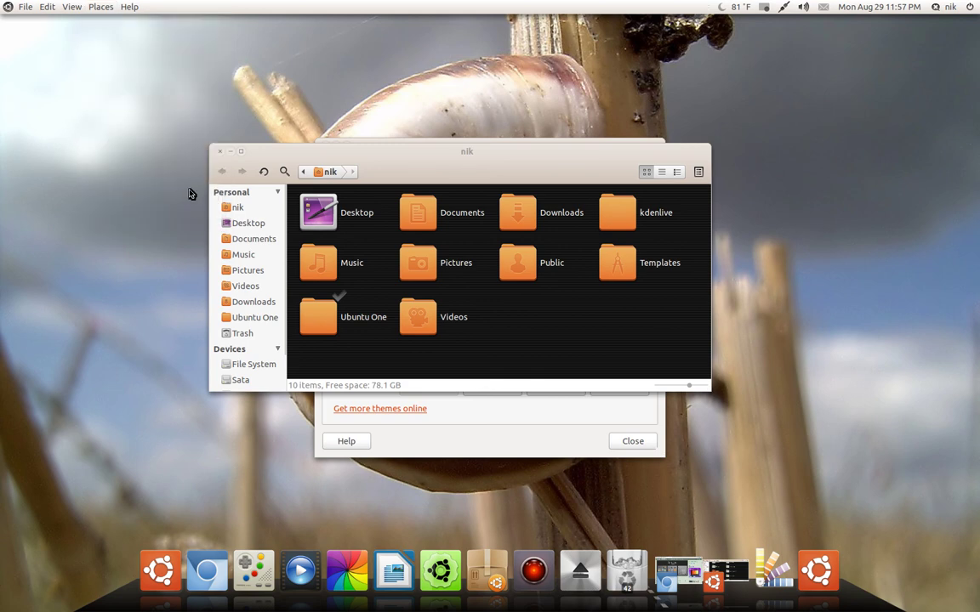
left_click(219, 150)
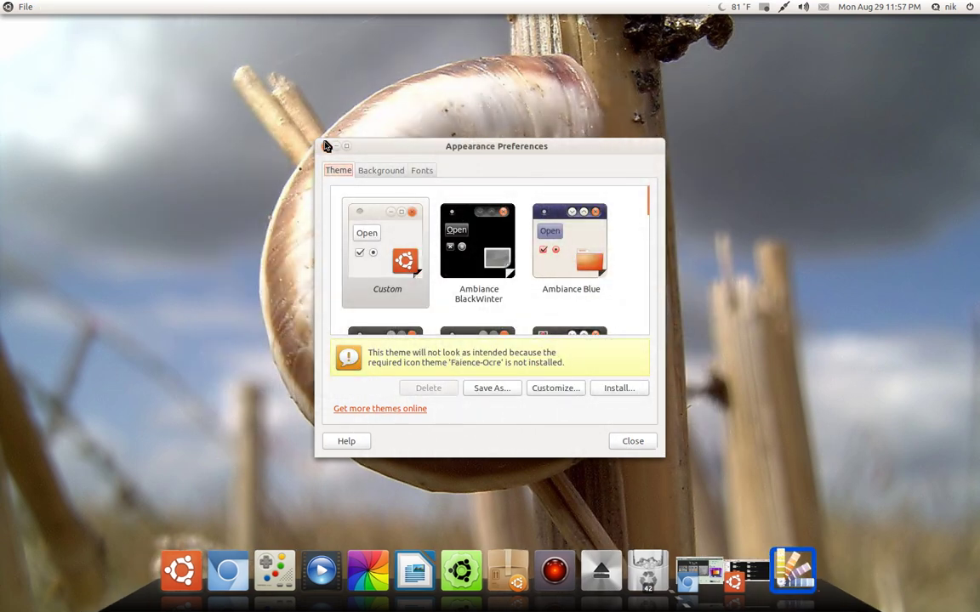
left_click(325, 146)
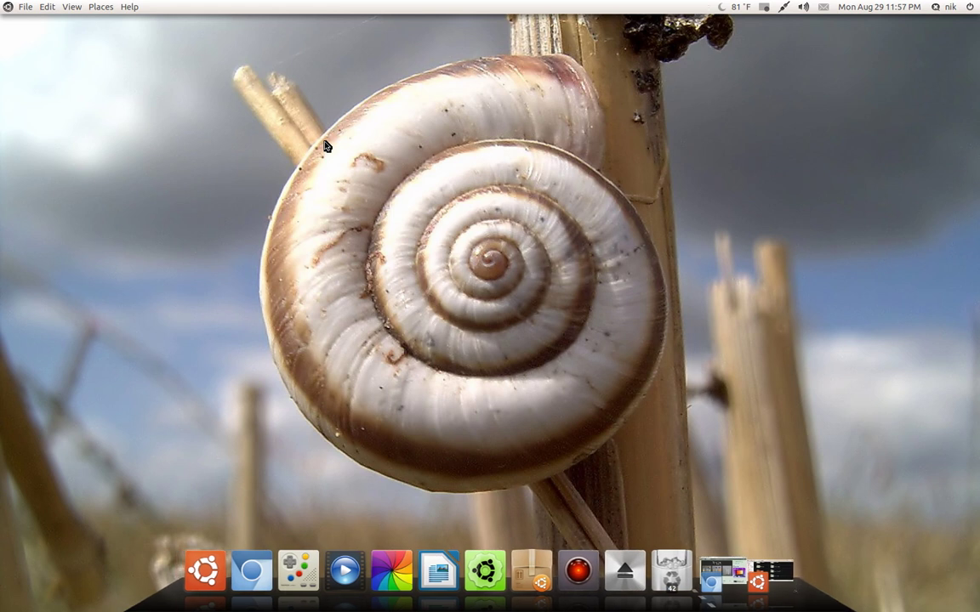